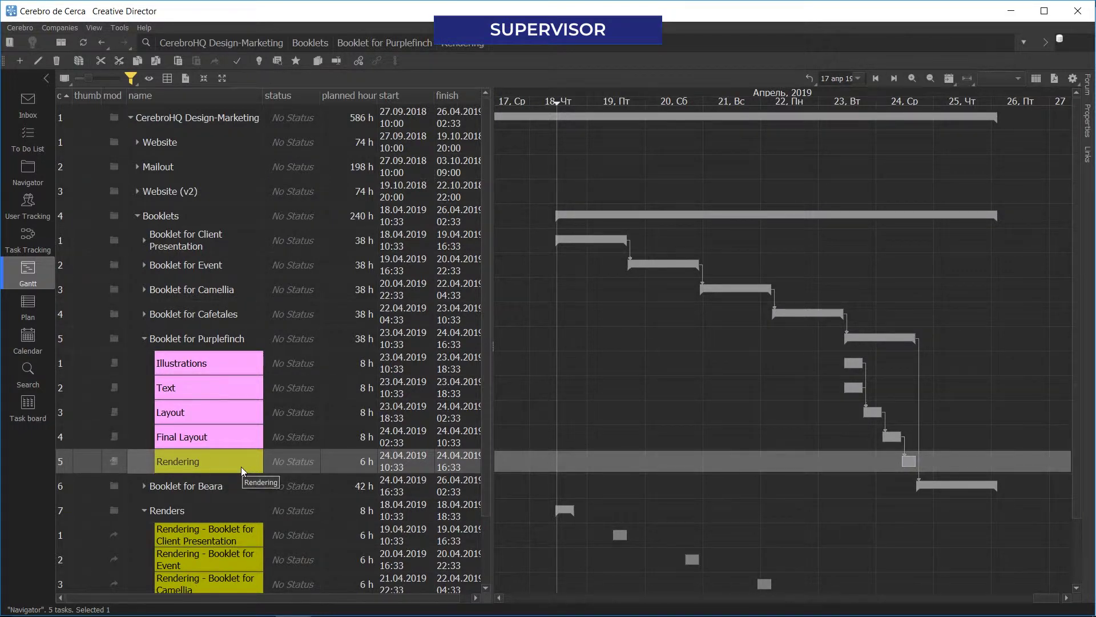
Collapse Renders and Booklet for Purplefinch, and expand the Client Presentation, Event and Camellia booklets
{"action": "left_click", "coordinate": [144, 510]}
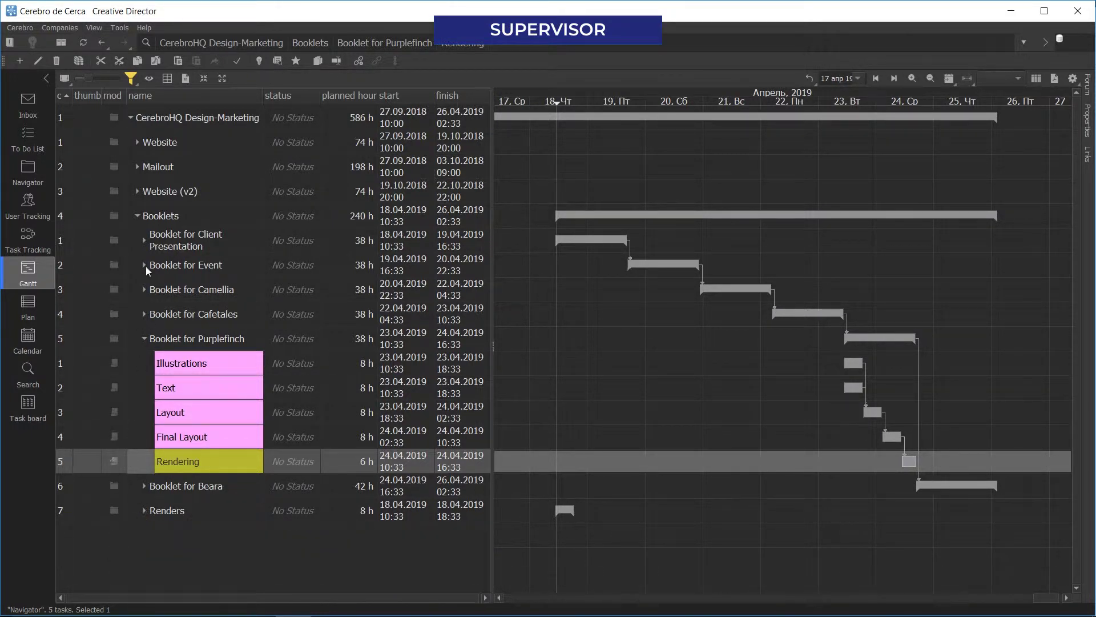
{"action": "left_click", "coordinate": [144, 338]}
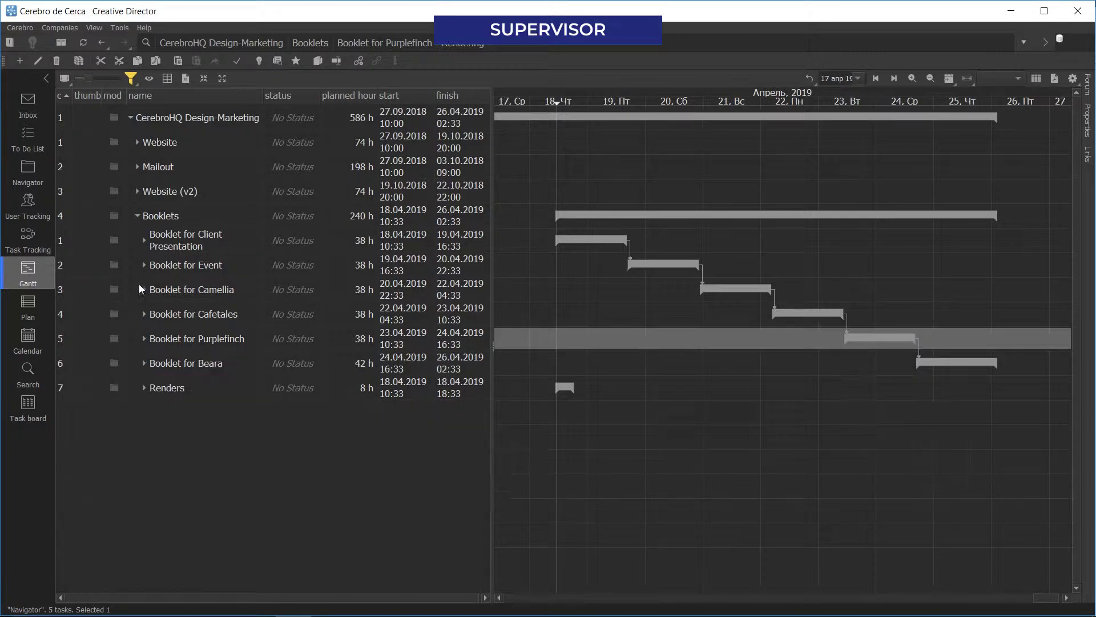
{"action": "left_click", "coordinate": [144, 240]}
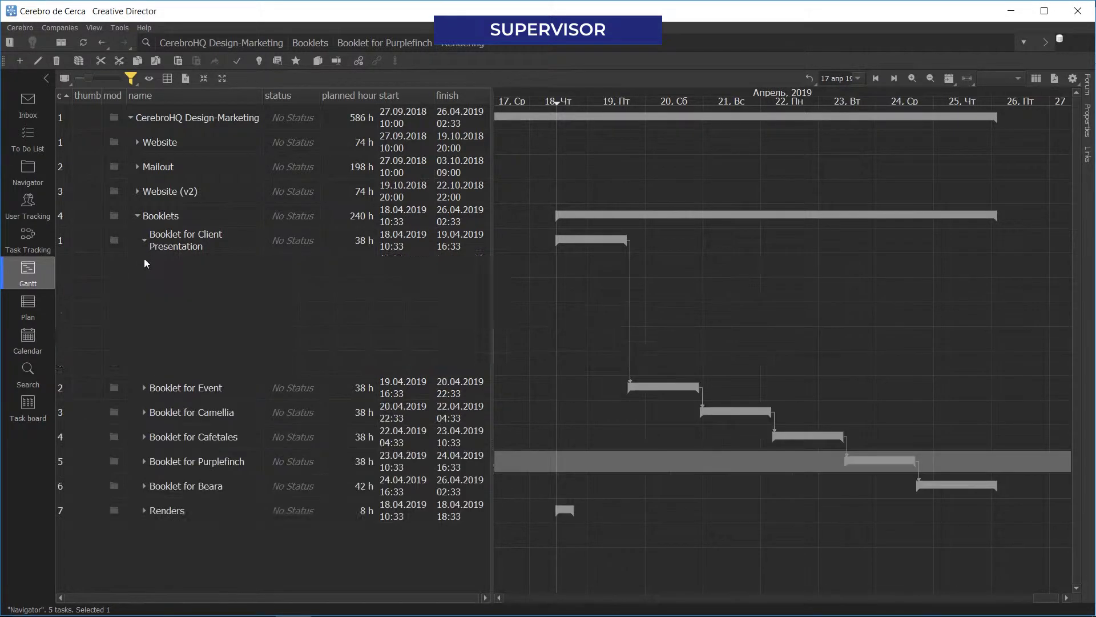
{"action": "left_click", "coordinate": [144, 388]}
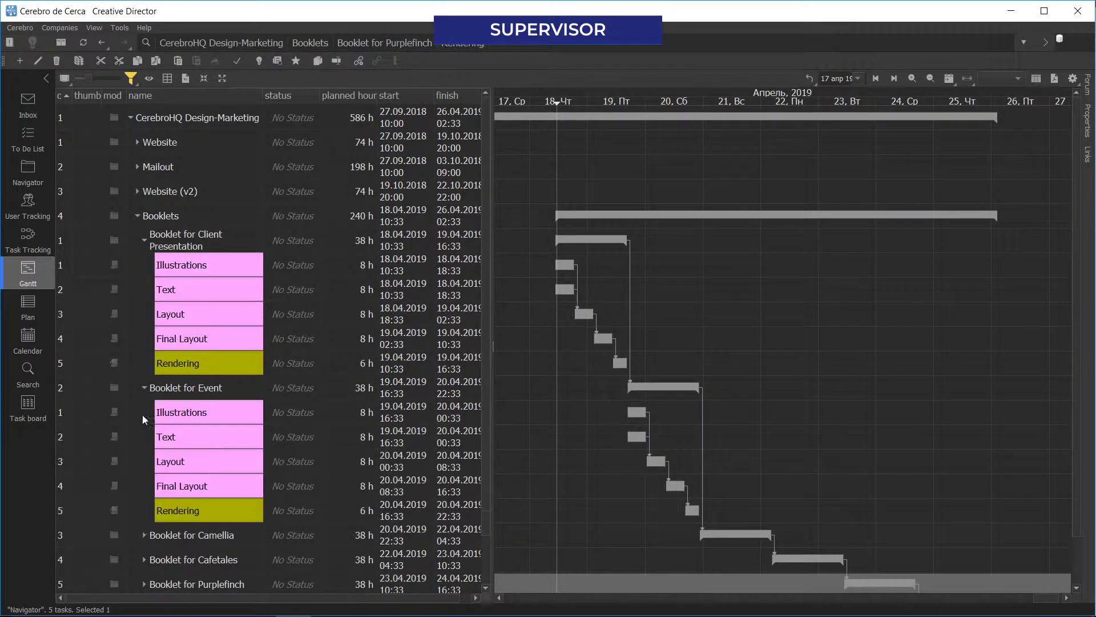
{"action": "left_click", "coordinate": [144, 535]}
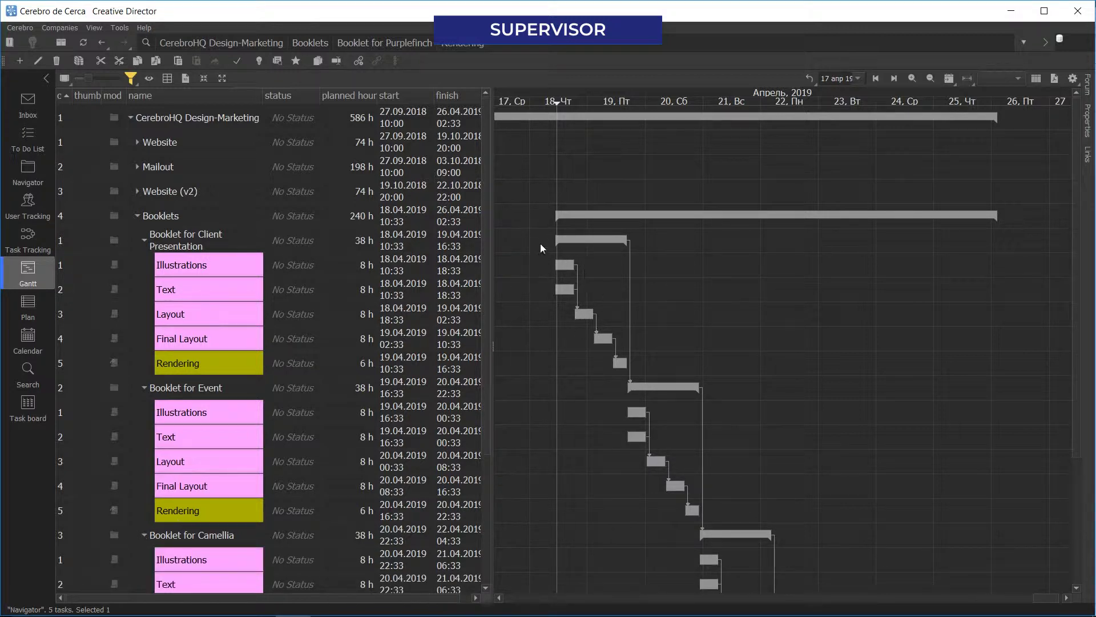
Zoom the Gantt timeline in on the booklets and select the Text and Layout tasks
{"action": "scroll", "coordinate": [593, 286], "scroll_direction": "up", "scroll_amount": 3}
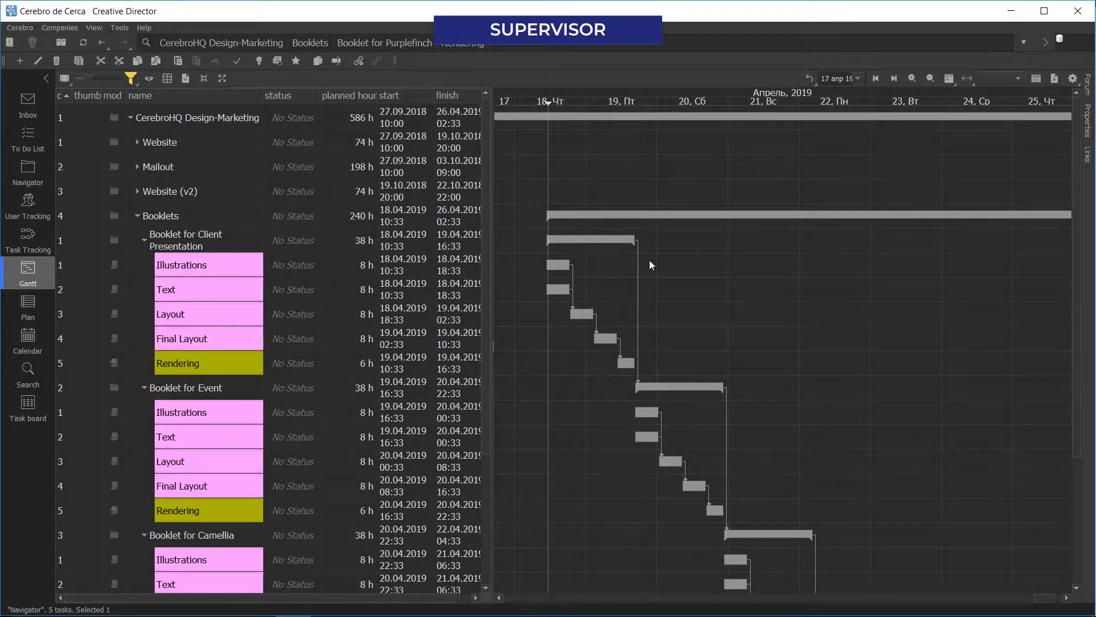
{"action": "mouse_move", "coordinate": [835, 381]}
{"action": "left_mouse_down"}
{"action": "mouse_move", "coordinate": [759, 380]}
{"action": "mouse_move", "coordinate": [782, 361]}
{"action": "mouse_move", "coordinate": [806, 310]}
{"action": "left_mouse_up"}
{"action": "scroll", "coordinate": [806, 310], "scroll_direction": "down", "scroll_amount": 4}
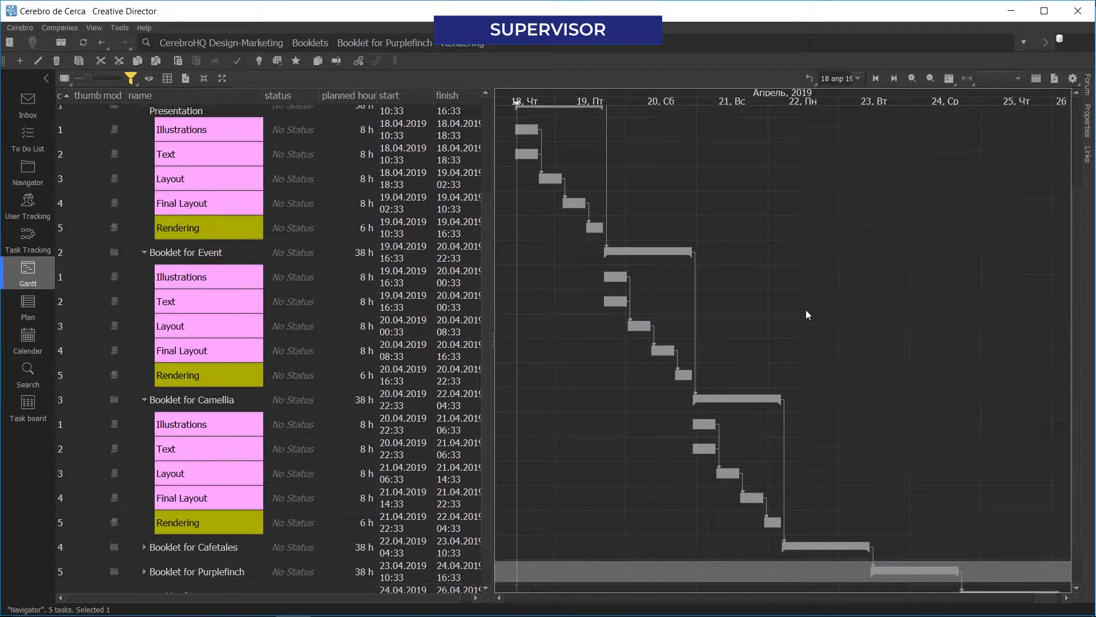
{"action": "scroll", "coordinate": [835, 474], "scroll_direction": "up", "scroll_amount": 7}
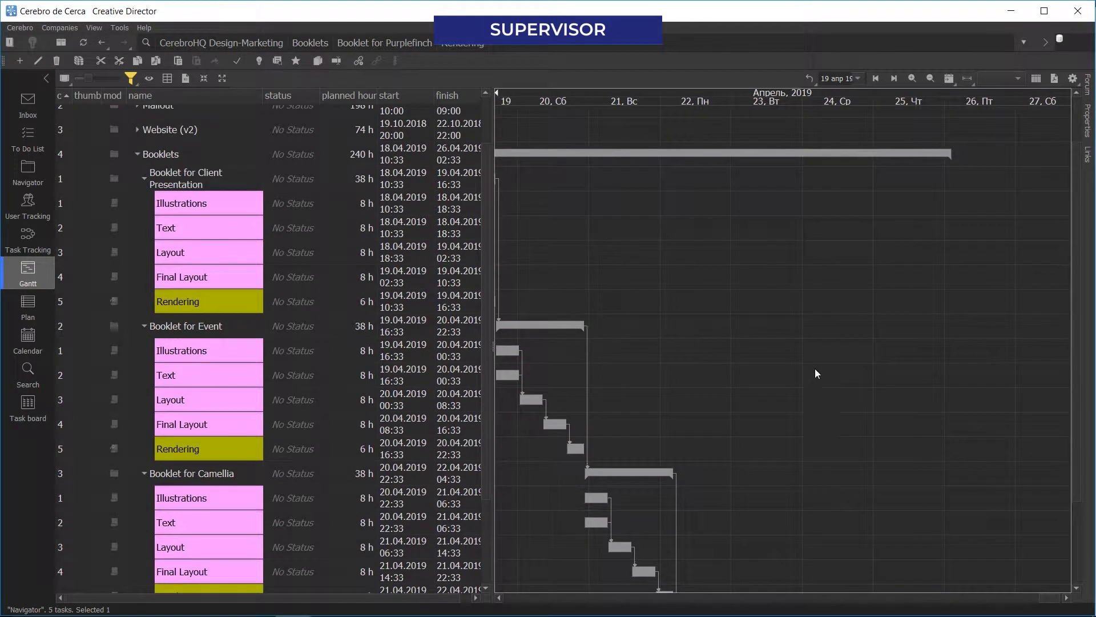
{"action": "left_click_drag", "start_coordinate": [819, 441], "coordinate": [812, 421]}
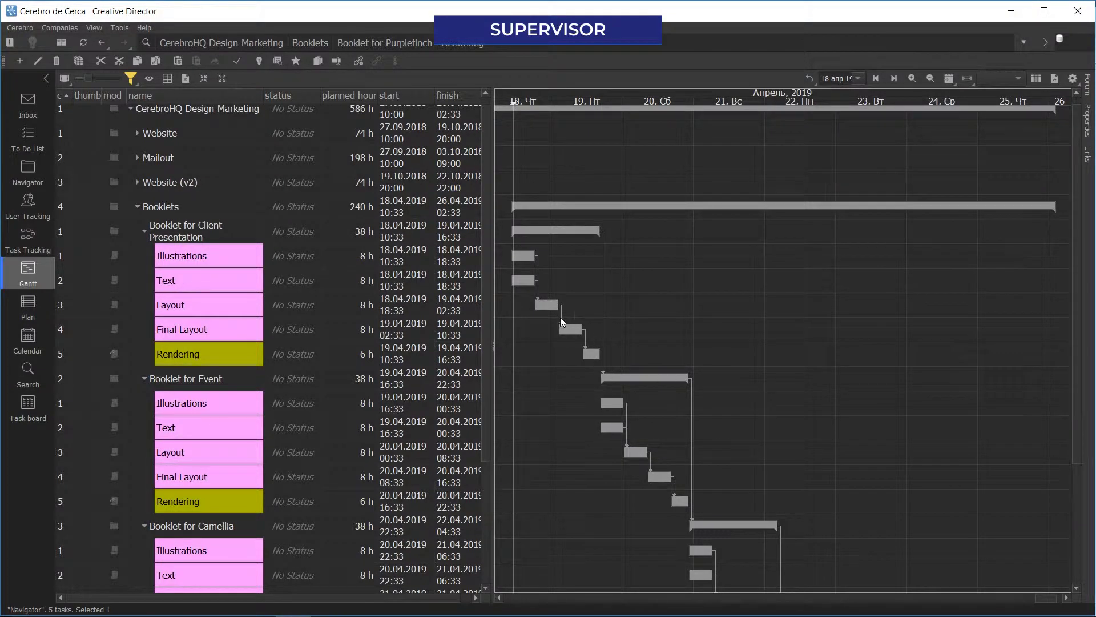
{"action": "scroll", "coordinate": [553, 308], "scroll_direction": "up", "scroll_amount": 3}
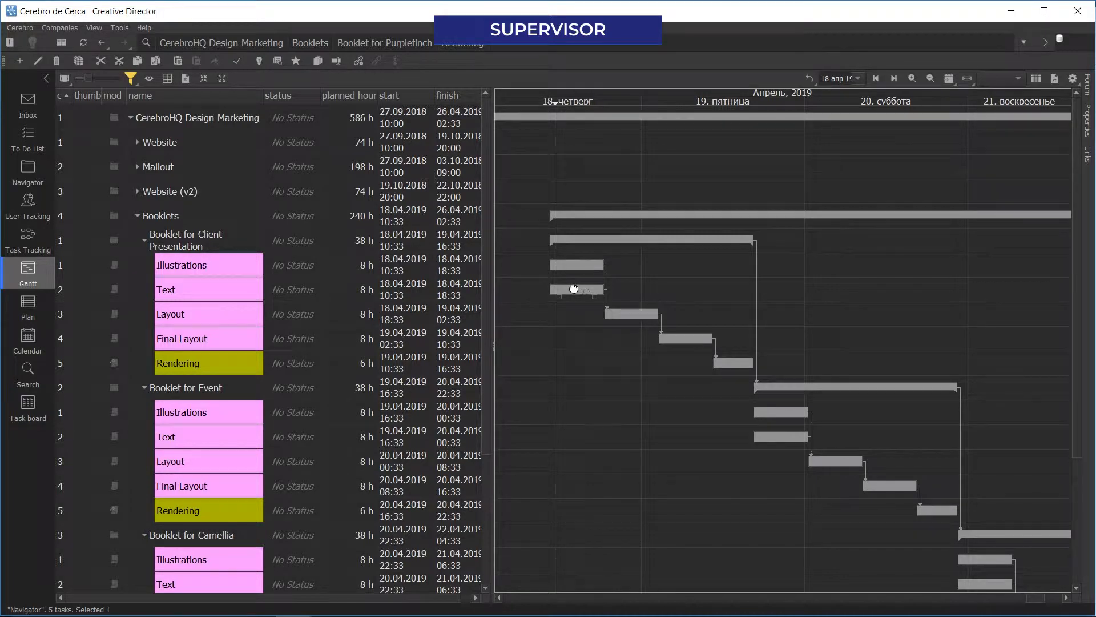
{"action": "left_click", "coordinate": [575, 289]}
{"action": "left_click", "coordinate": [632, 315]}
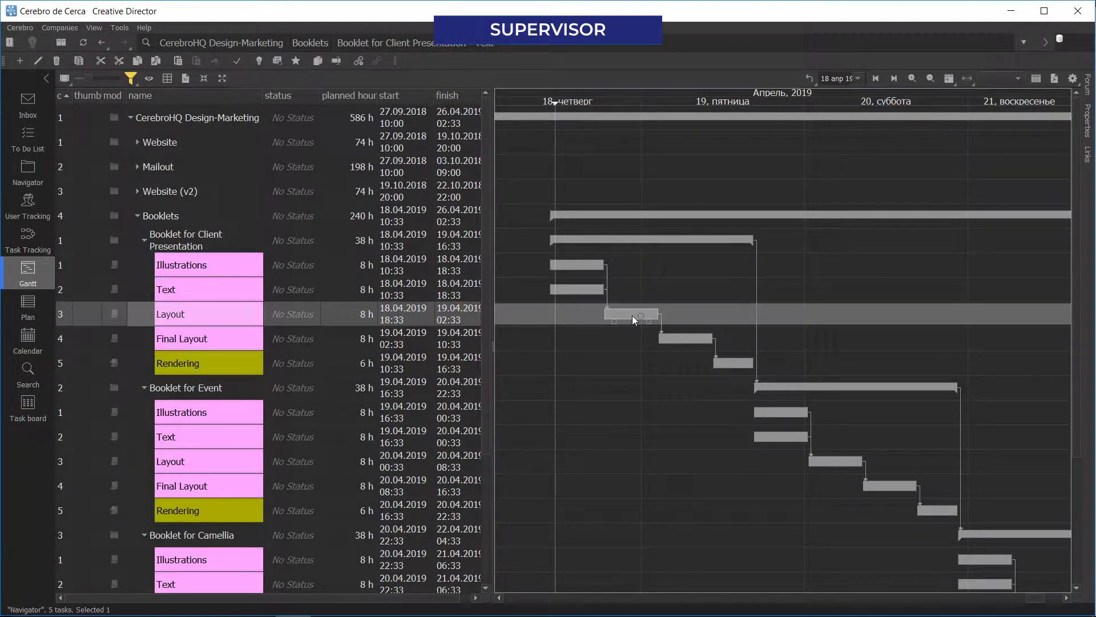
Select the Final Layout task, then, signed in as admin, bring up the Tools list
{"action": "left_click", "coordinate": [686, 342]}
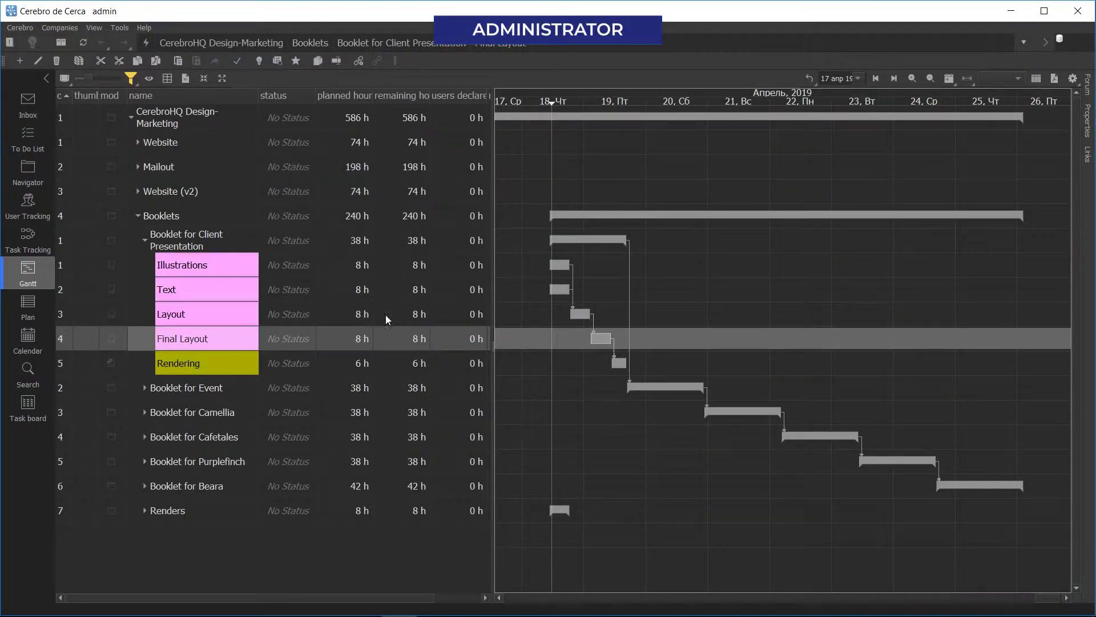
{"action": "left_click", "coordinate": [114, 29]}
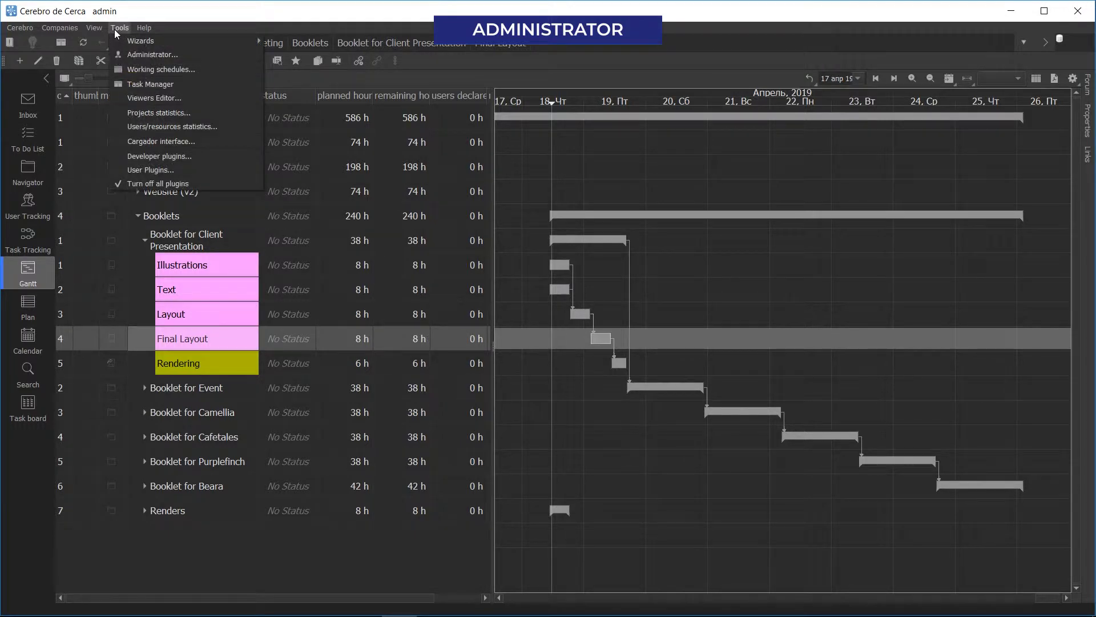
Create a working schedule named 'work hours' under __Demo Content and select it
{"action": "left_click", "coordinate": [217, 71]}
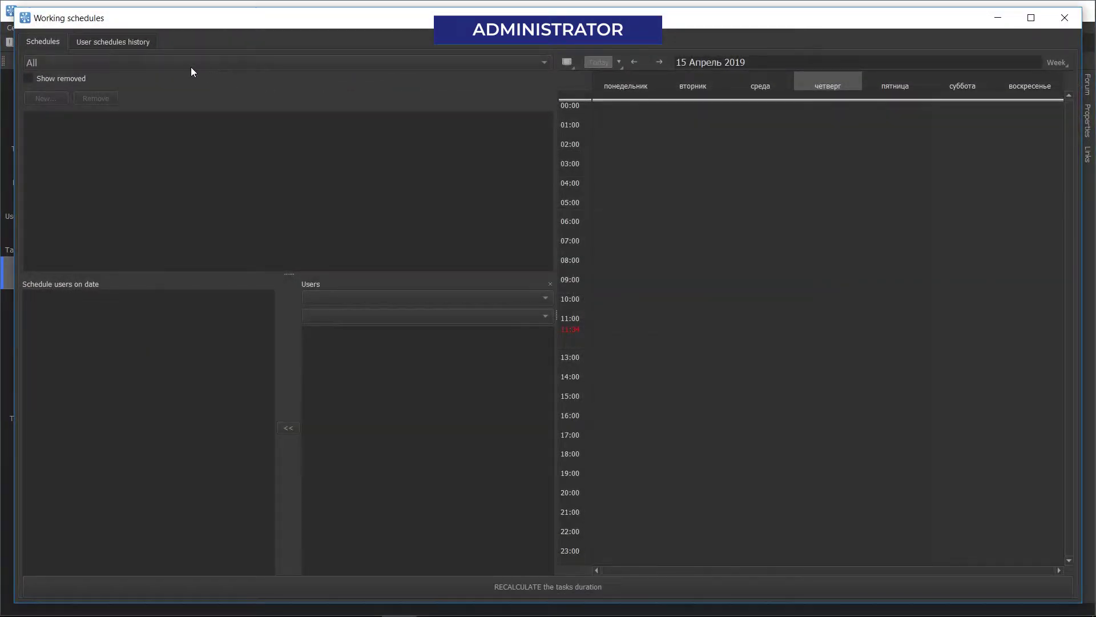
{"action": "left_click", "coordinate": [191, 67]}
{"action": "left_click", "coordinate": [178, 74]}
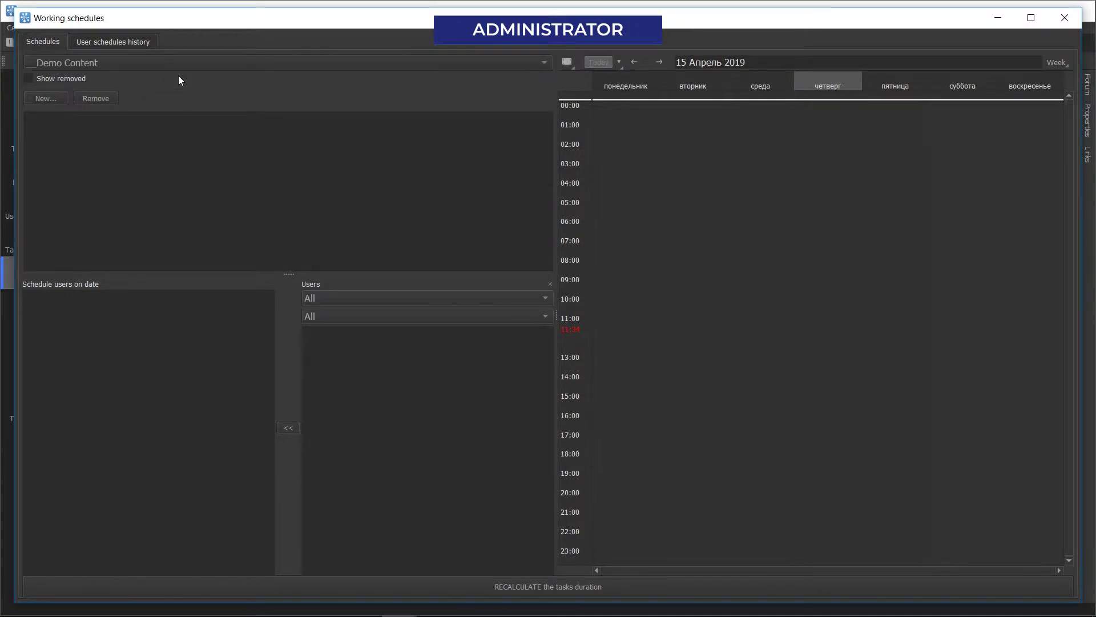
{"action": "left_click", "coordinate": [54, 99]}
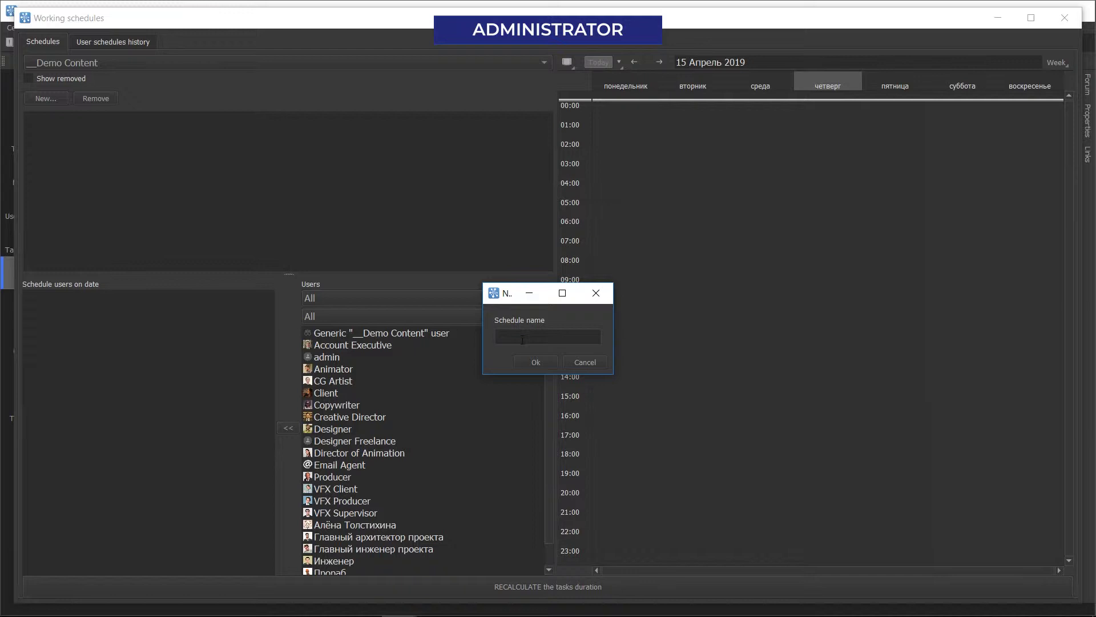
{"action": "type", "text": "work hours"}
{"action": "left_click", "coordinate": [537, 362]}
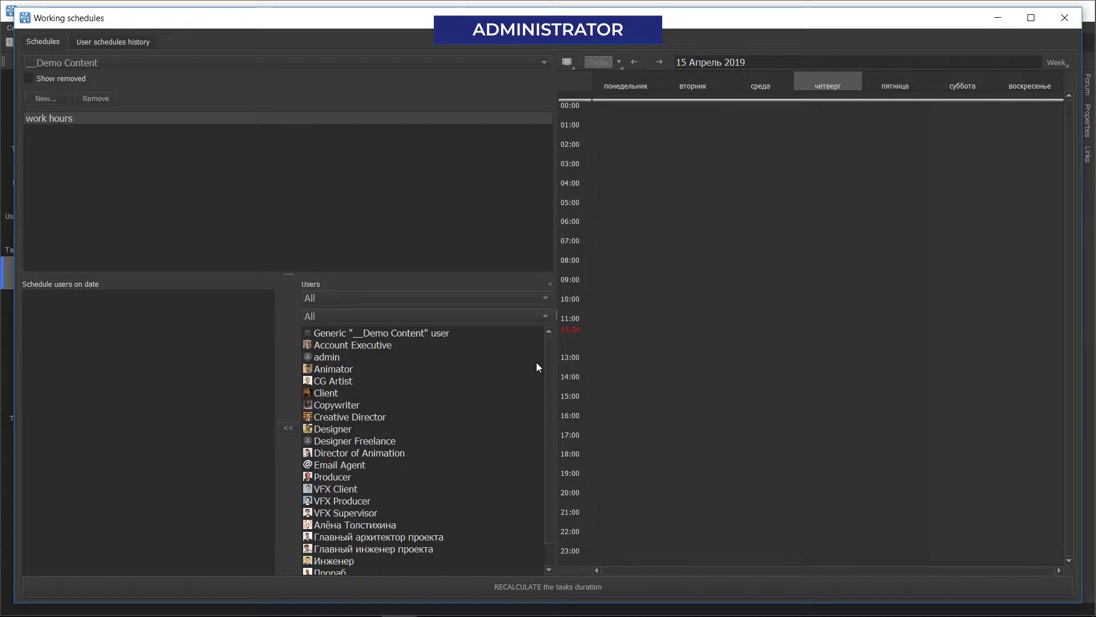
{"action": "left_click", "coordinate": [60, 121]}
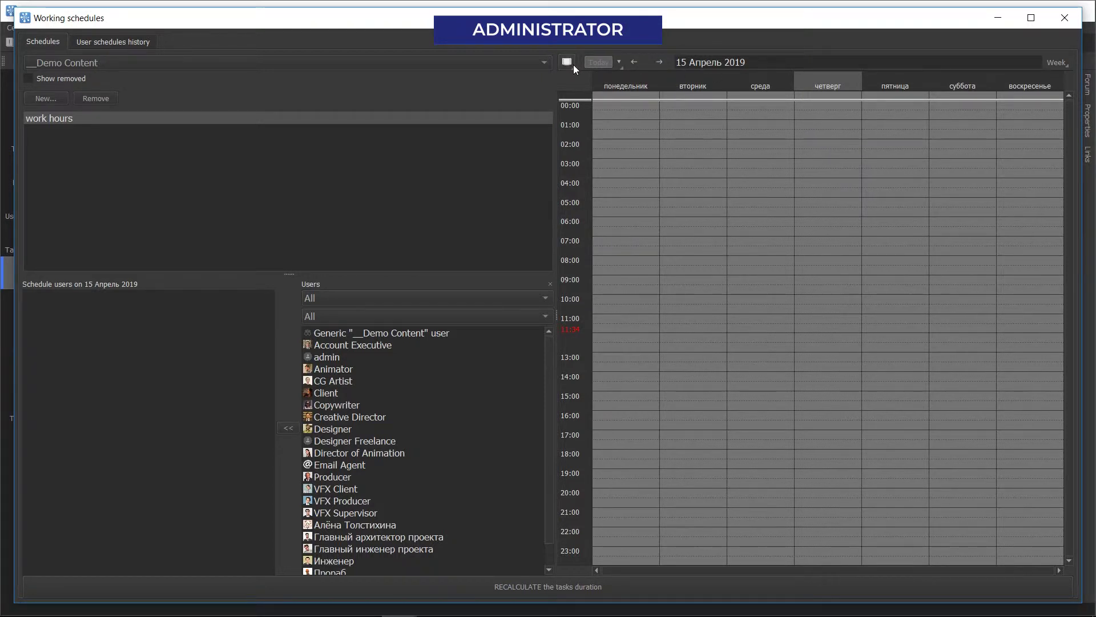
Jump the work hours calendar from April 2019 to the week of 20 August 2012
{"action": "left_click", "coordinate": [620, 62]}
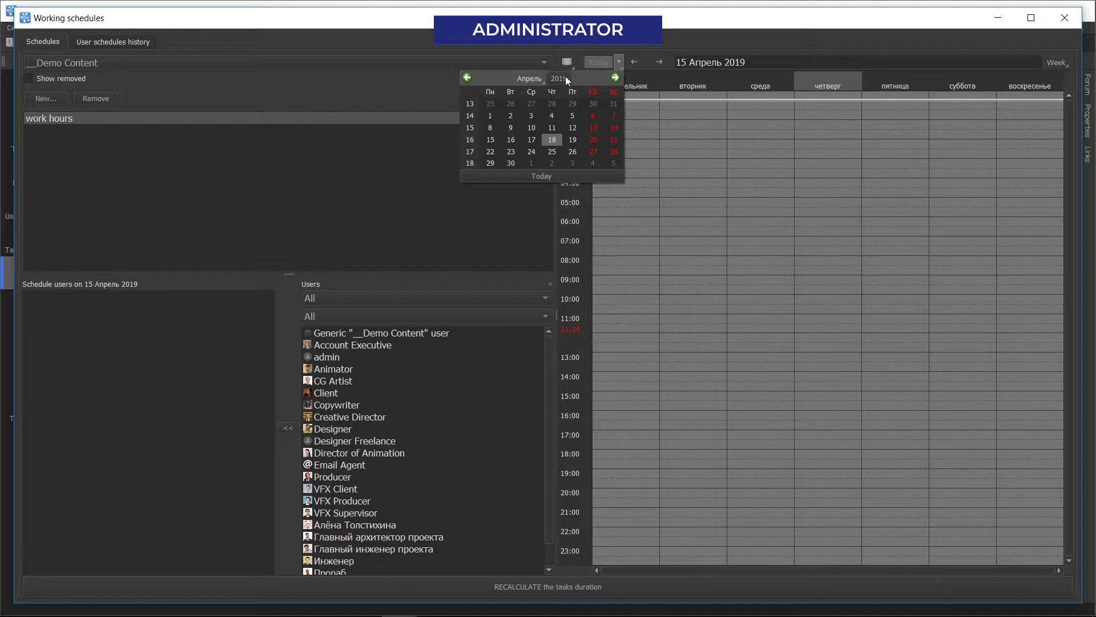
{"action": "scroll", "coordinate": [575, 81], "scroll_direction": "down", "scroll_amount": 7}
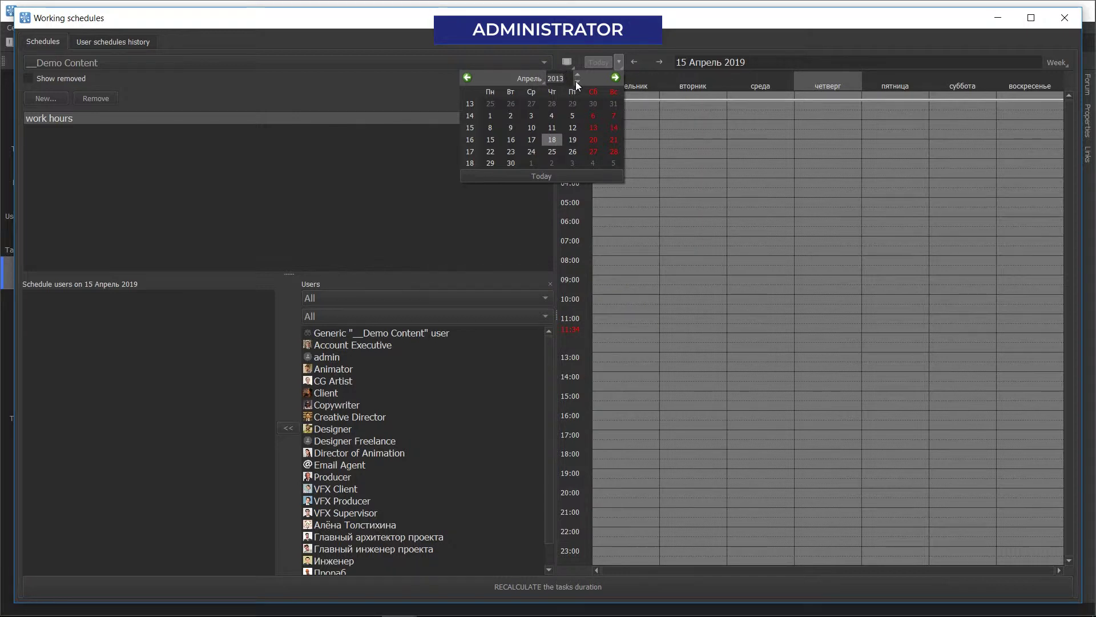
{"action": "left_click", "coordinate": [531, 80]}
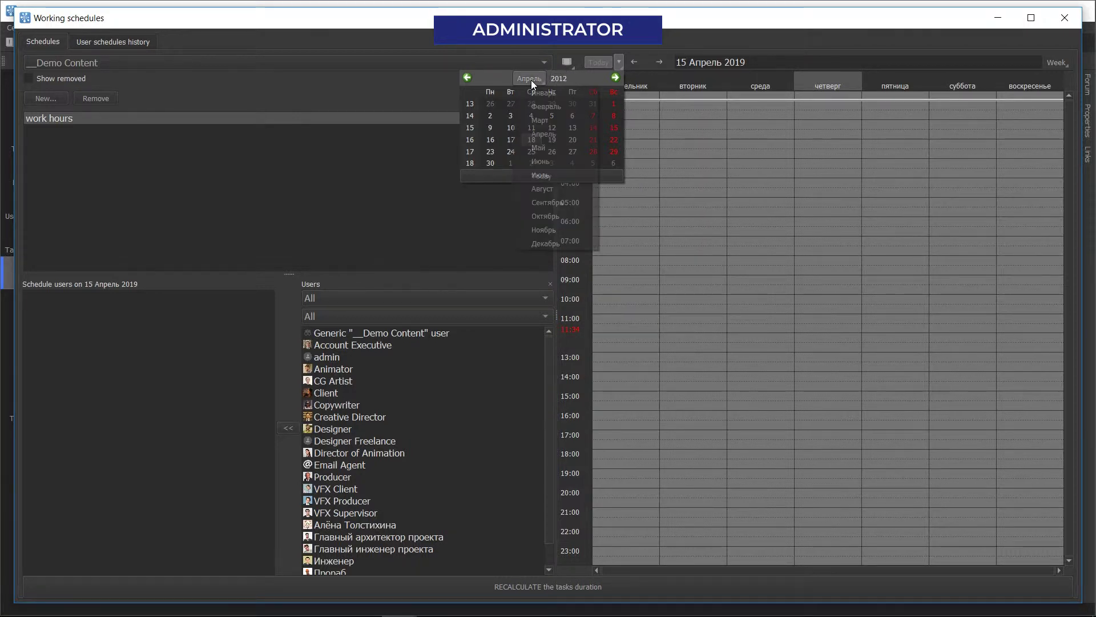
{"action": "left_click", "coordinate": [541, 190]}
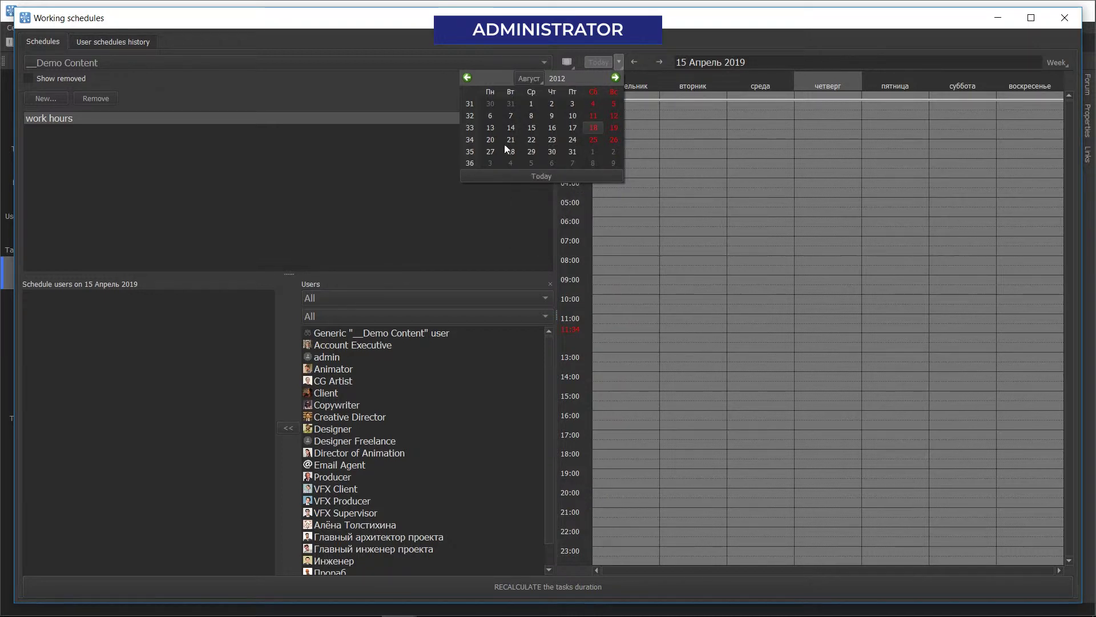
{"action": "left_click", "coordinate": [488, 140]}
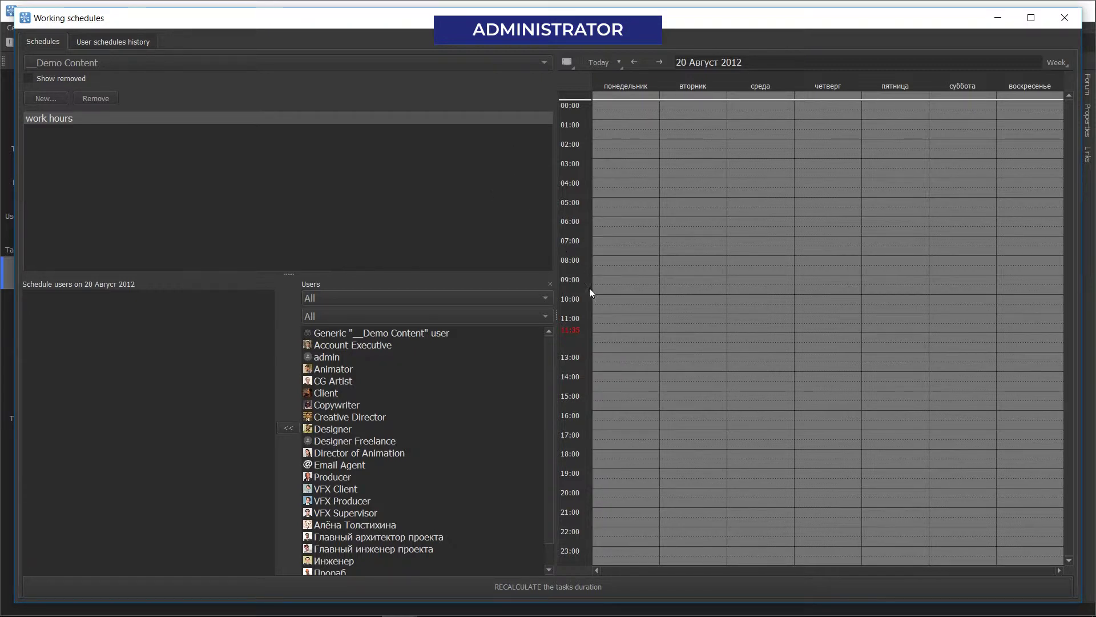
Draw working blocks 10:00–14:00 and 15:00–19:00 on Monday, then Tuesday through Friday
{"action": "left_click_drag", "start_coordinate": [605, 308], "coordinate": [607, 365]}
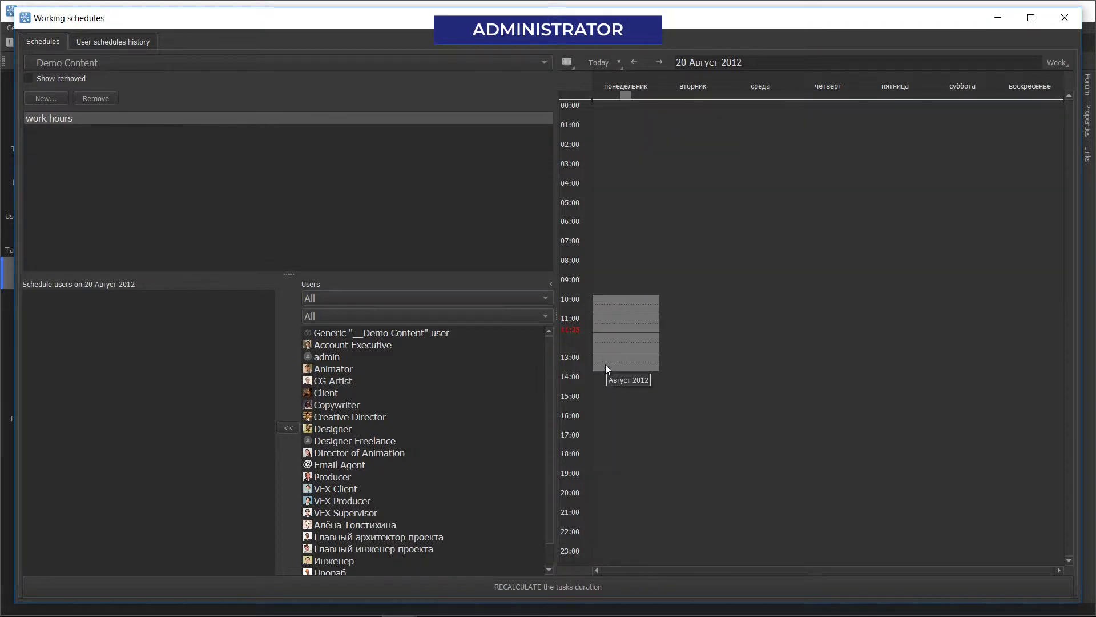
{"action": "left_click_drag", "start_coordinate": [596, 393], "coordinate": [608, 463]}
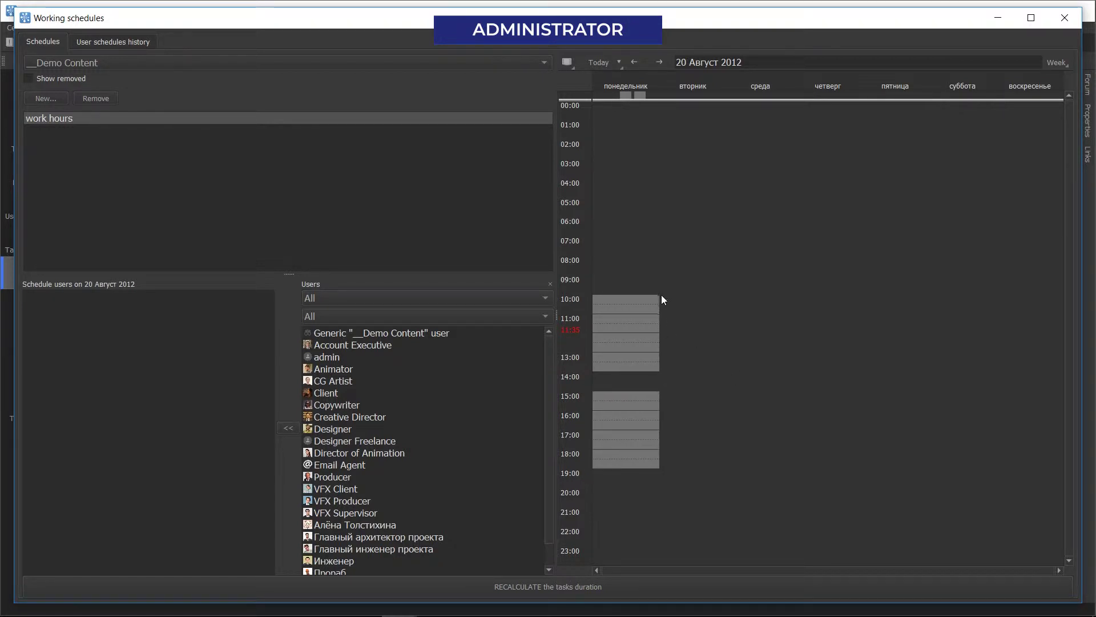
{"action": "mouse_move", "coordinate": [661, 294]}
{"action": "left_mouse_down"}
{"action": "mouse_move", "coordinate": [696, 341]}
{"action": "mouse_move", "coordinate": [902, 362]}
{"action": "left_mouse_up"}
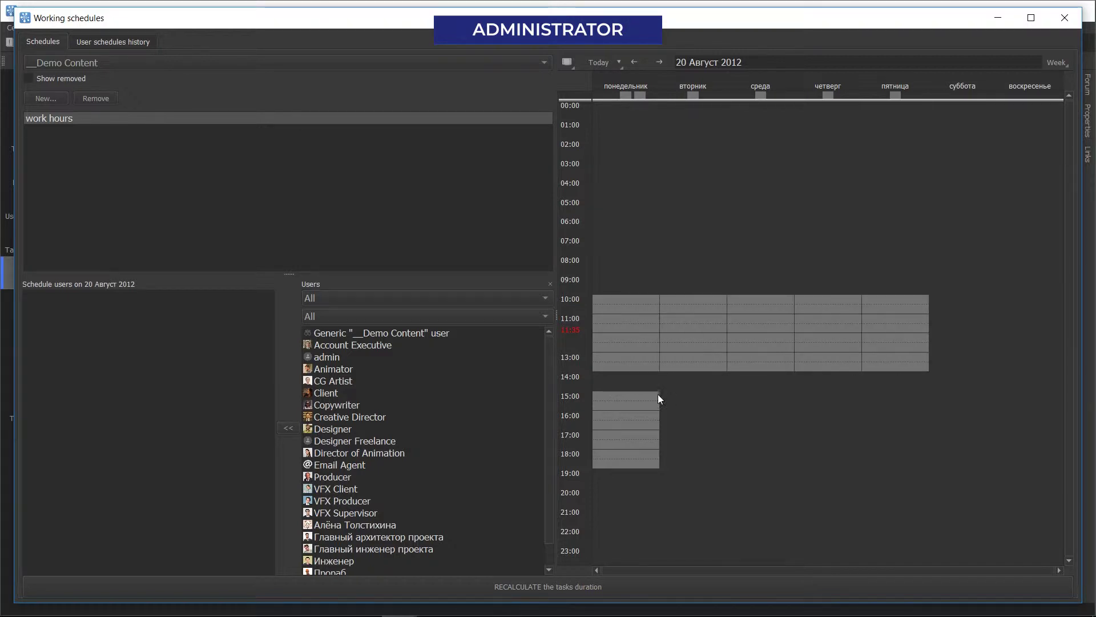
{"action": "mouse_move", "coordinate": [662, 394]}
{"action": "left_mouse_down"}
{"action": "mouse_move", "coordinate": [691, 451]}
{"action": "mouse_move", "coordinate": [899, 461]}
{"action": "left_mouse_up"}
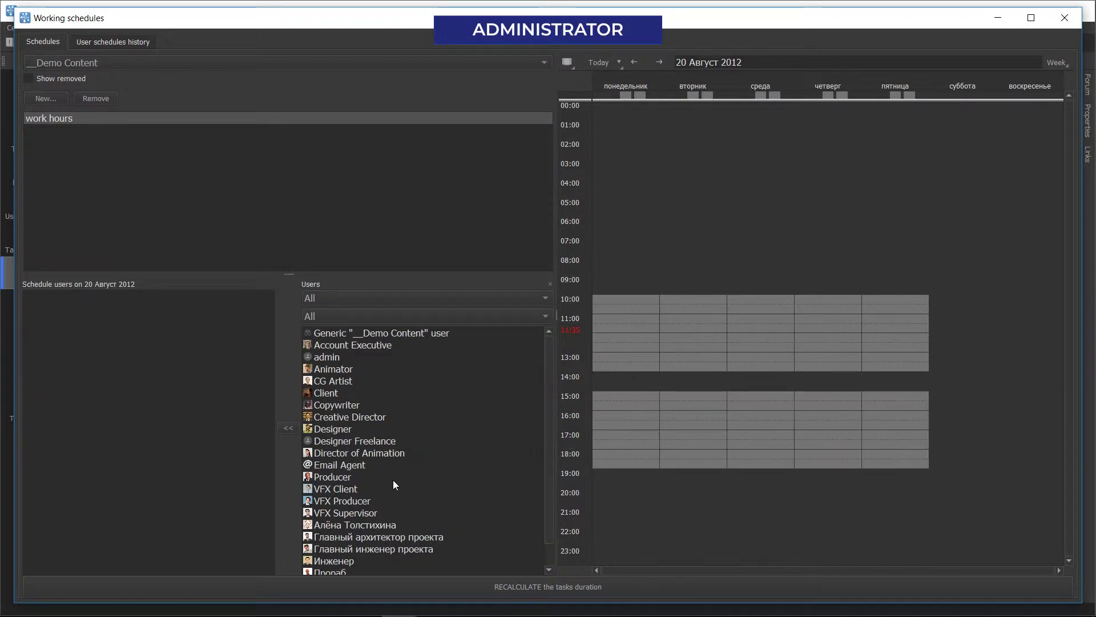
Assign the Generic '__Demo Content' user to the work hours schedule's Schedule users
{"action": "left_click", "coordinate": [331, 365]}
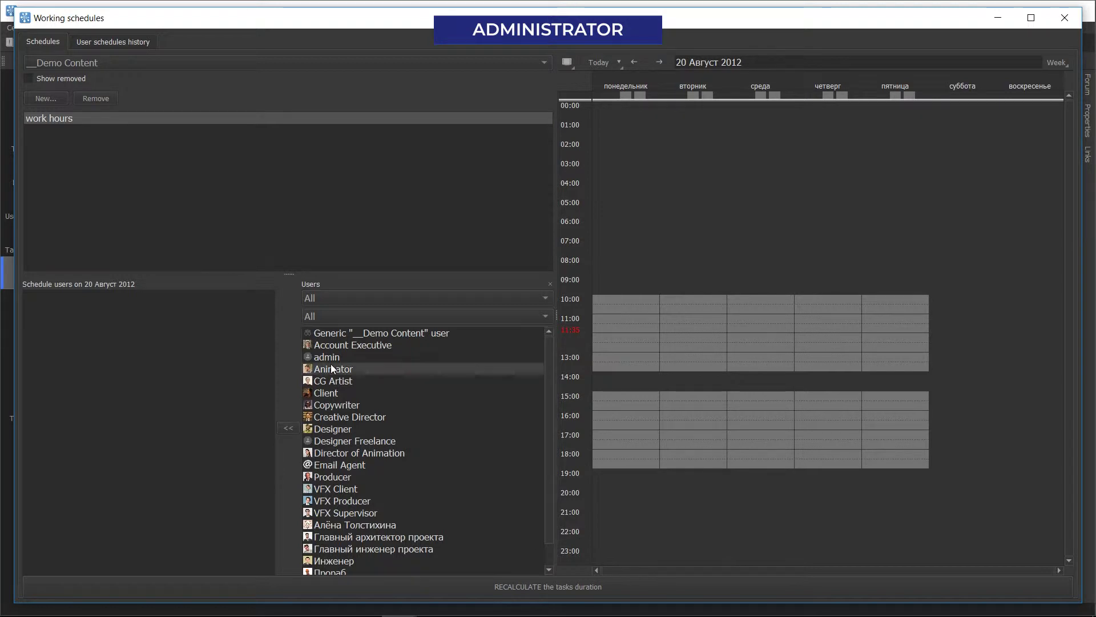
{"action": "left_click", "coordinate": [324, 402]}
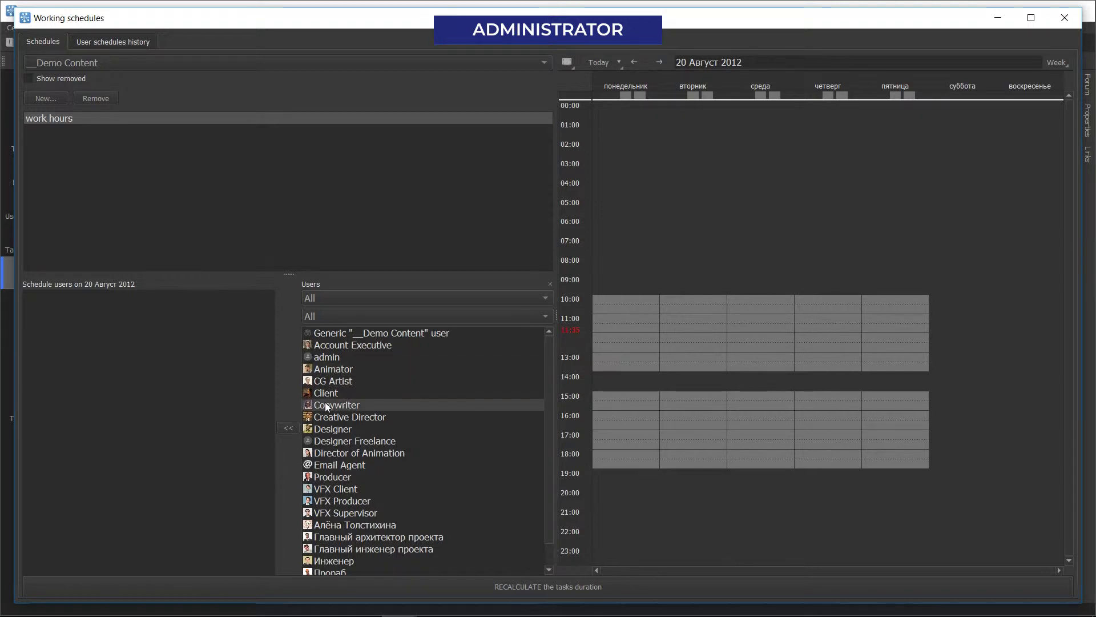
{"action": "left_click", "coordinate": [324, 431]}
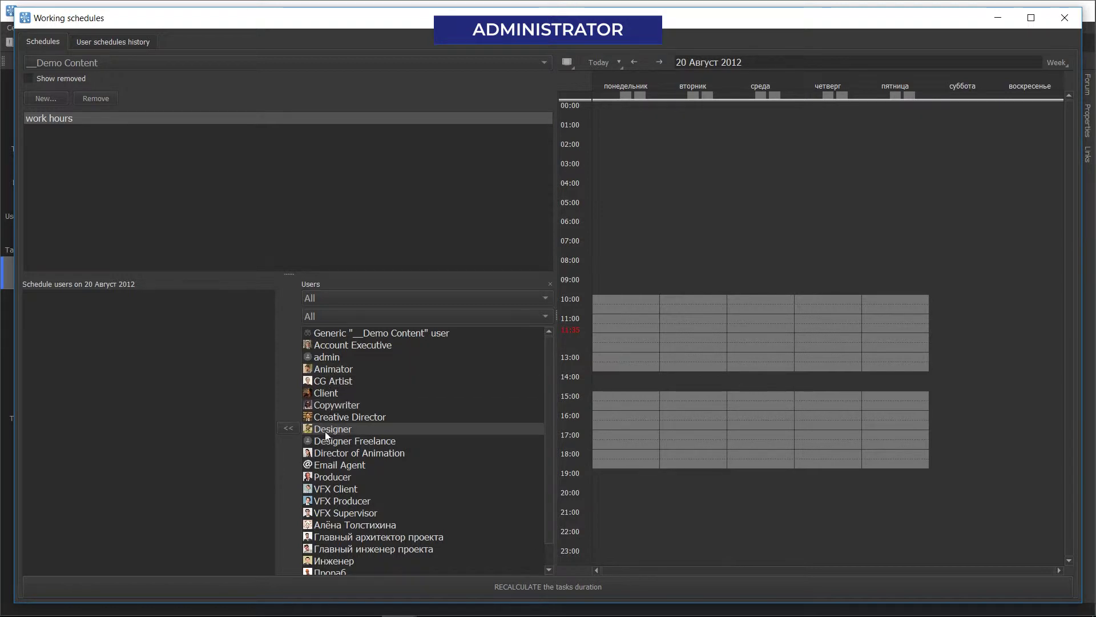
{"action": "left_click", "coordinate": [330, 499], "text": "shift"}
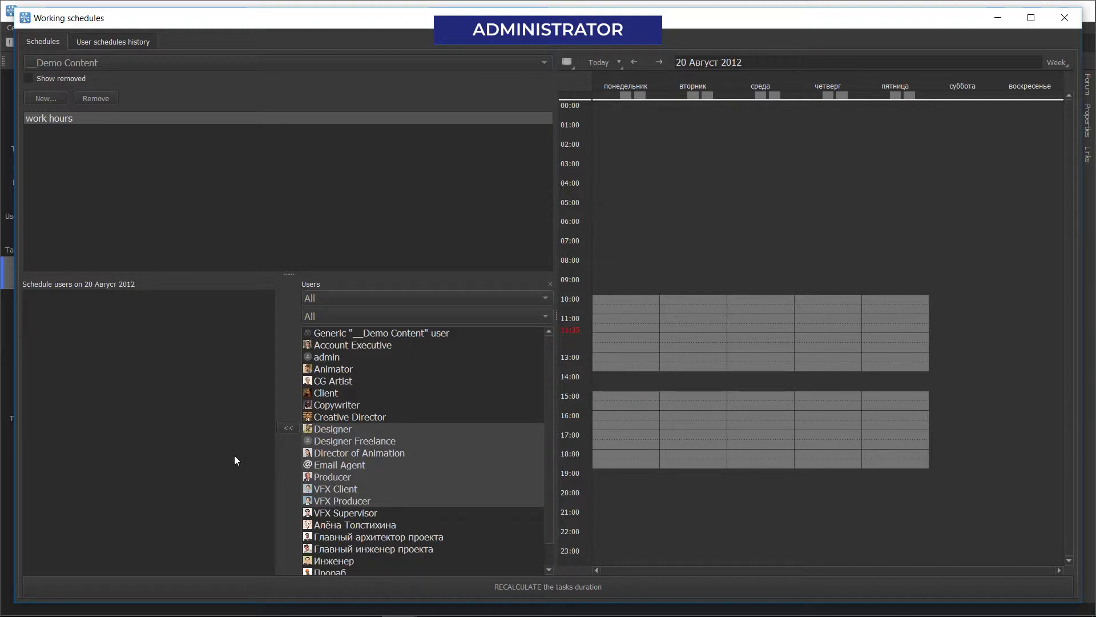
{"action": "left_click", "coordinate": [328, 413]}
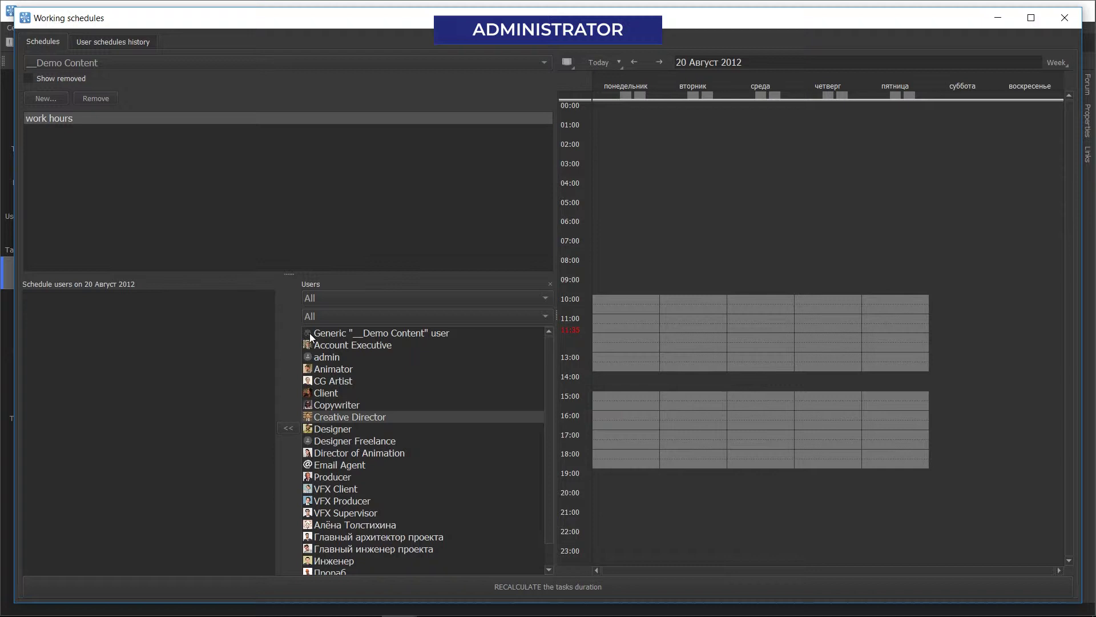
{"action": "left_click", "coordinate": [342, 333]}
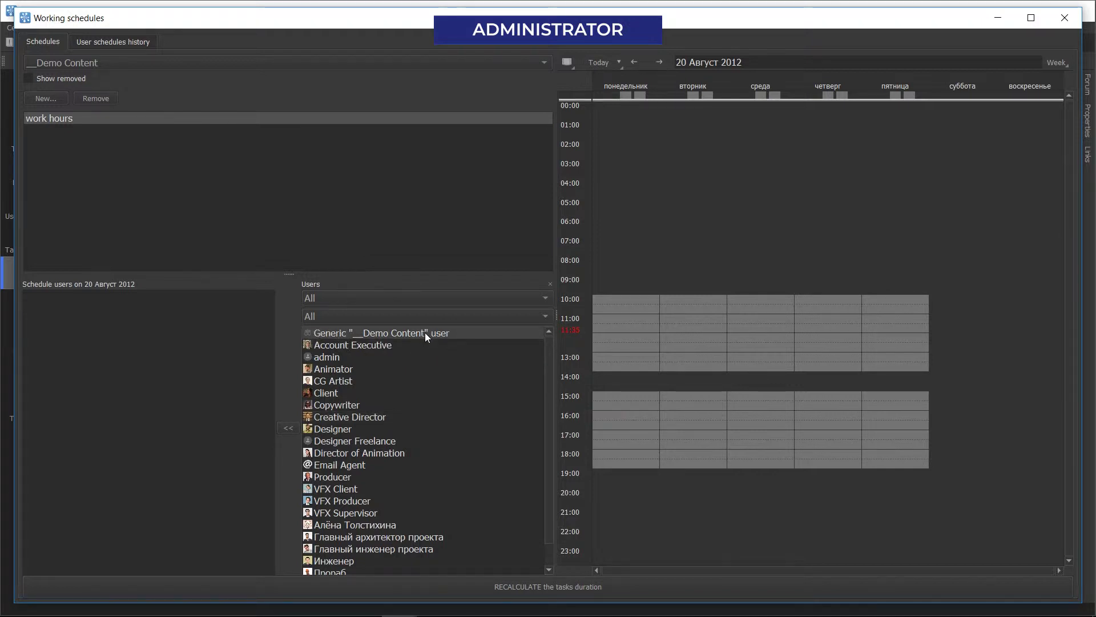
{"action": "left_click_drag", "start_coordinate": [424, 333], "coordinate": [202, 332]}
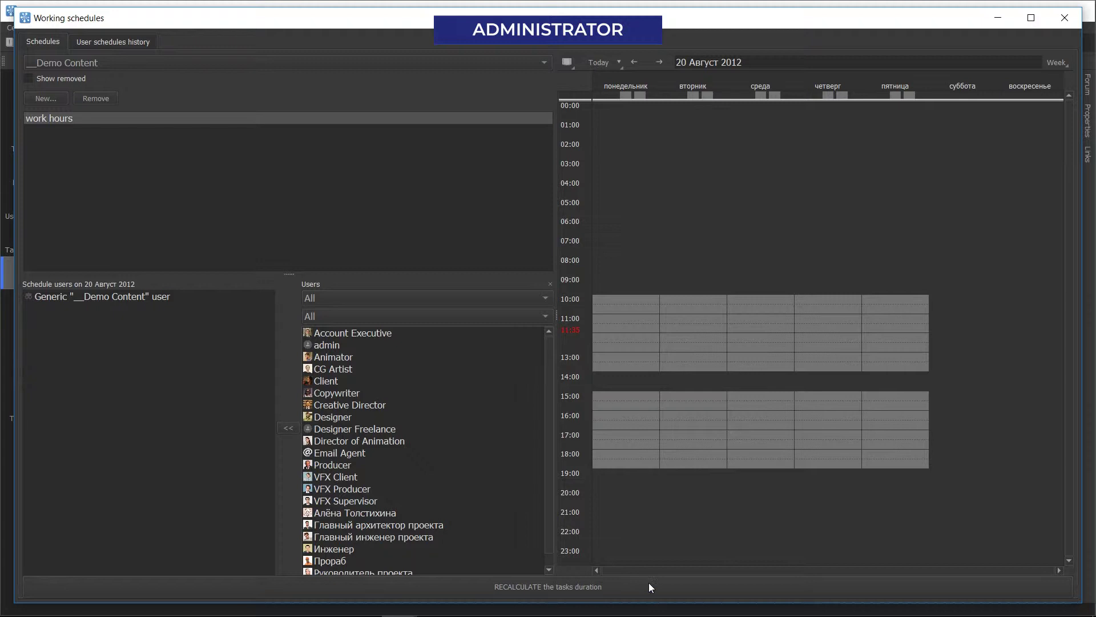
Recalculate task durations from the schedule, return the calendar to today, and close Working schedules
{"action": "left_click", "coordinate": [554, 586]}
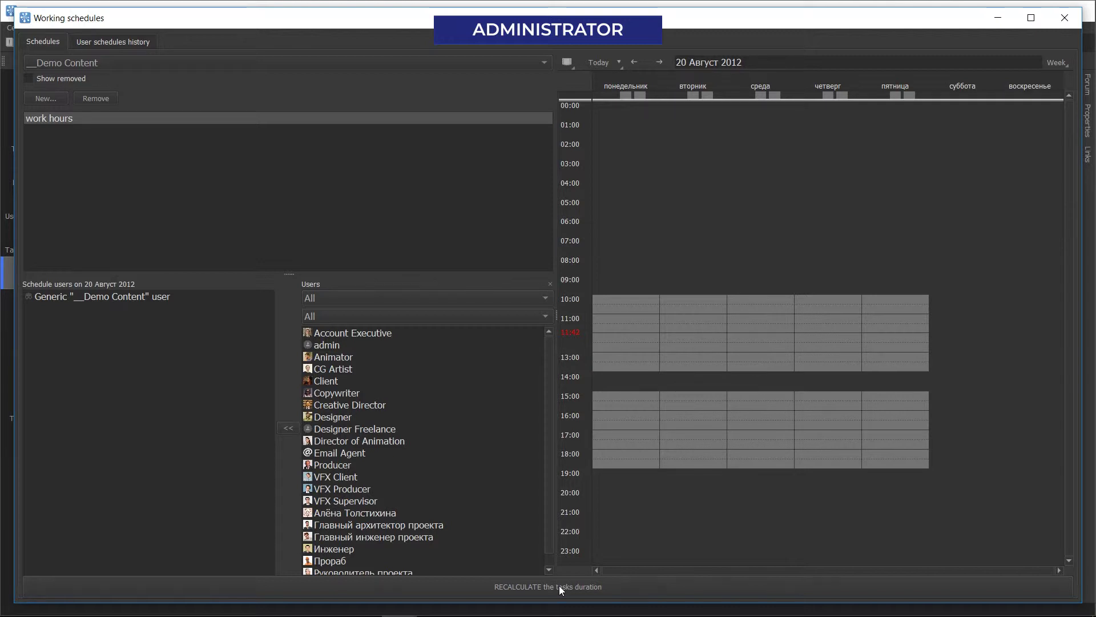
{"action": "left_click", "coordinate": [594, 62]}
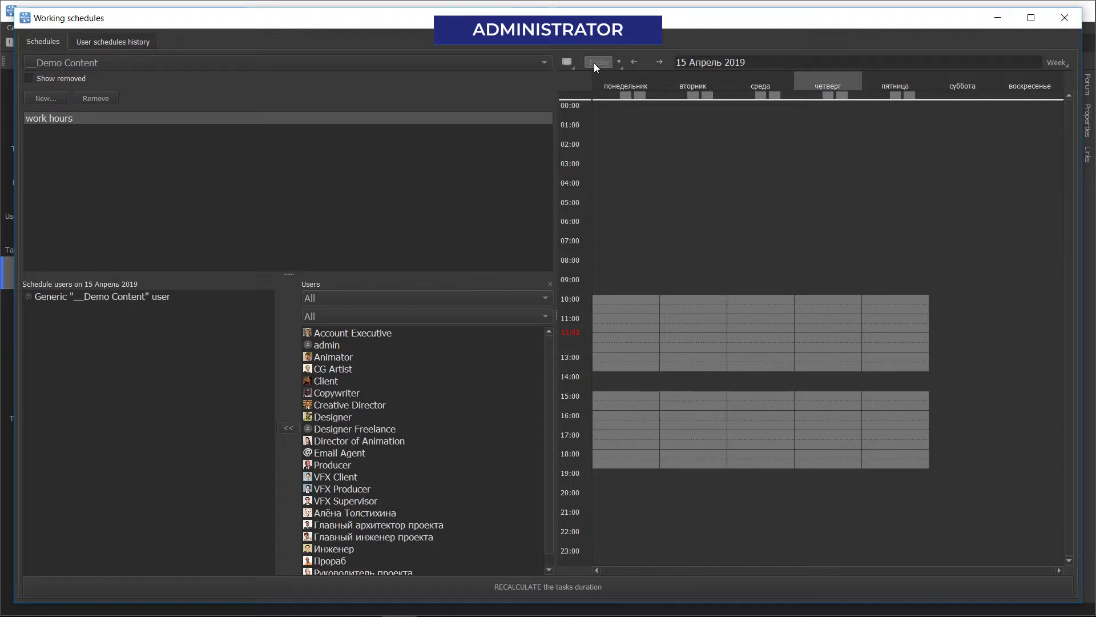
{"action": "left_click", "coordinate": [1065, 17]}
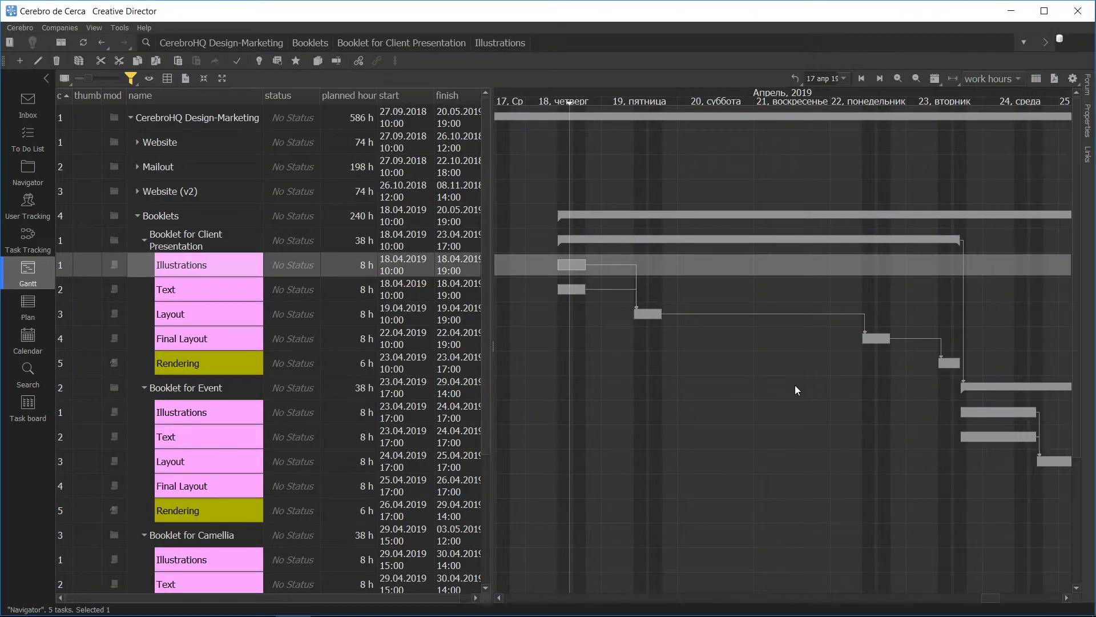
Select Event's Rendering task and the Booklet for Camellia row, scrolling the list up
{"action": "left_click", "coordinate": [745, 378]}
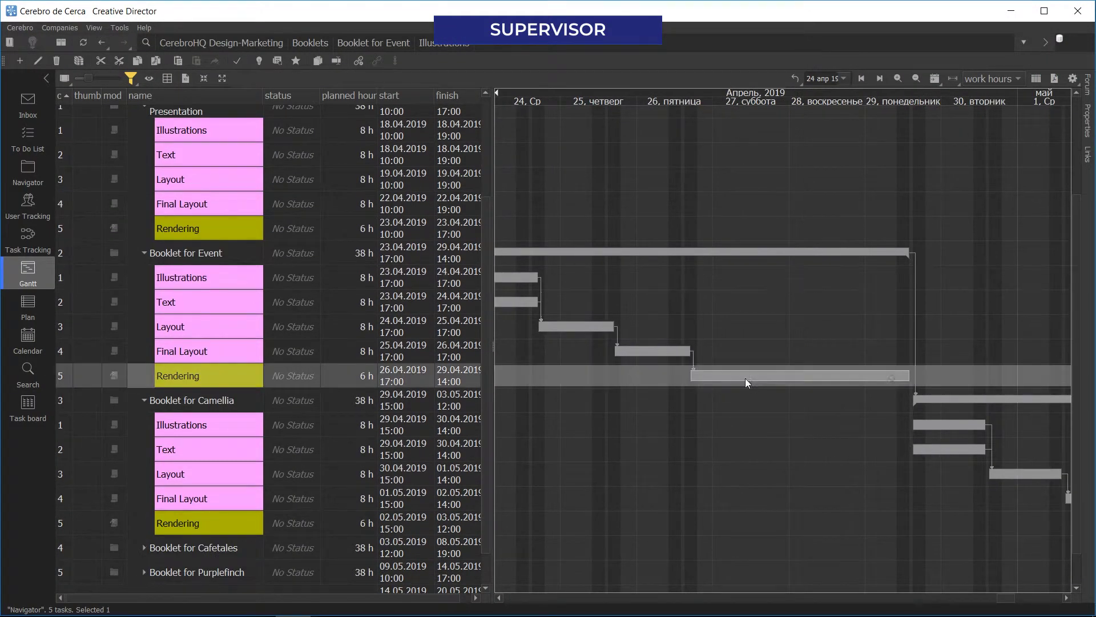
{"action": "left_click", "coordinate": [702, 397]}
{"action": "scroll", "coordinate": [546, 274], "scroll_direction": "up", "scroll_amount": 5}
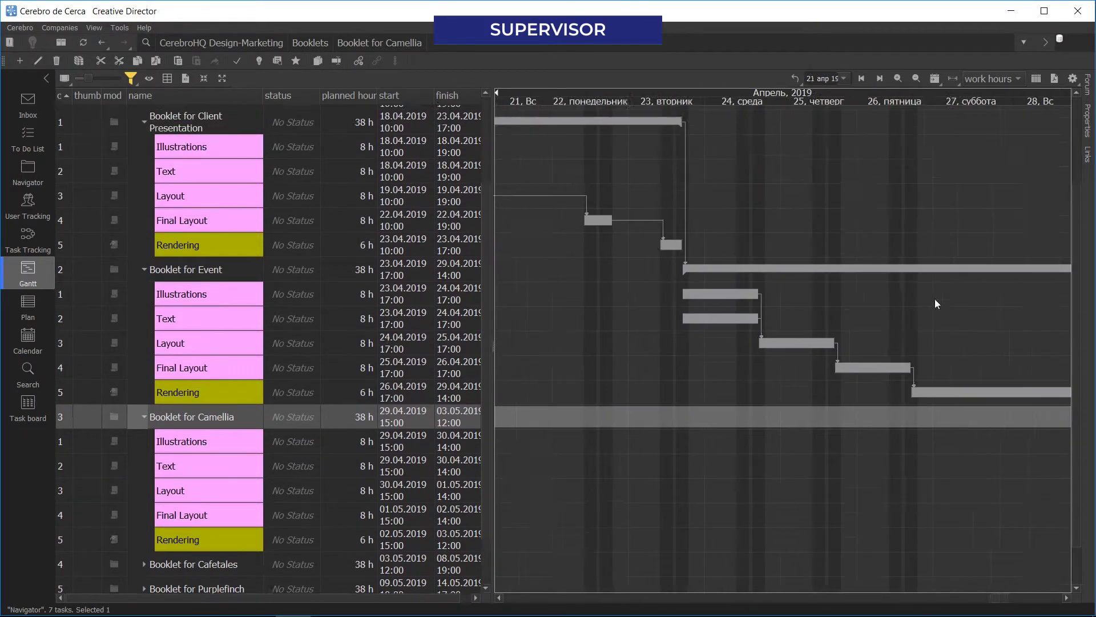
Give Client Presentation's Illustrations 80 h, Text 48 h and Layout 56 h planned
{"action": "double_click", "coordinate": [364, 185]}
{"action": "type", "text": "80"}
{"action": "key", "text": "Return"}
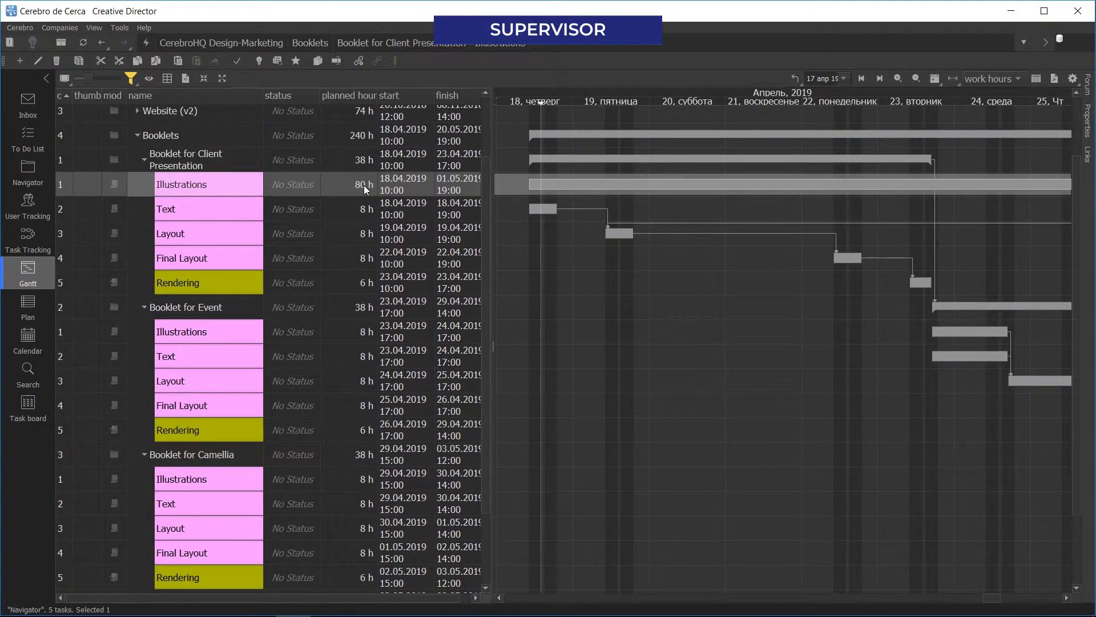
{"action": "double_click", "coordinate": [347, 259]}
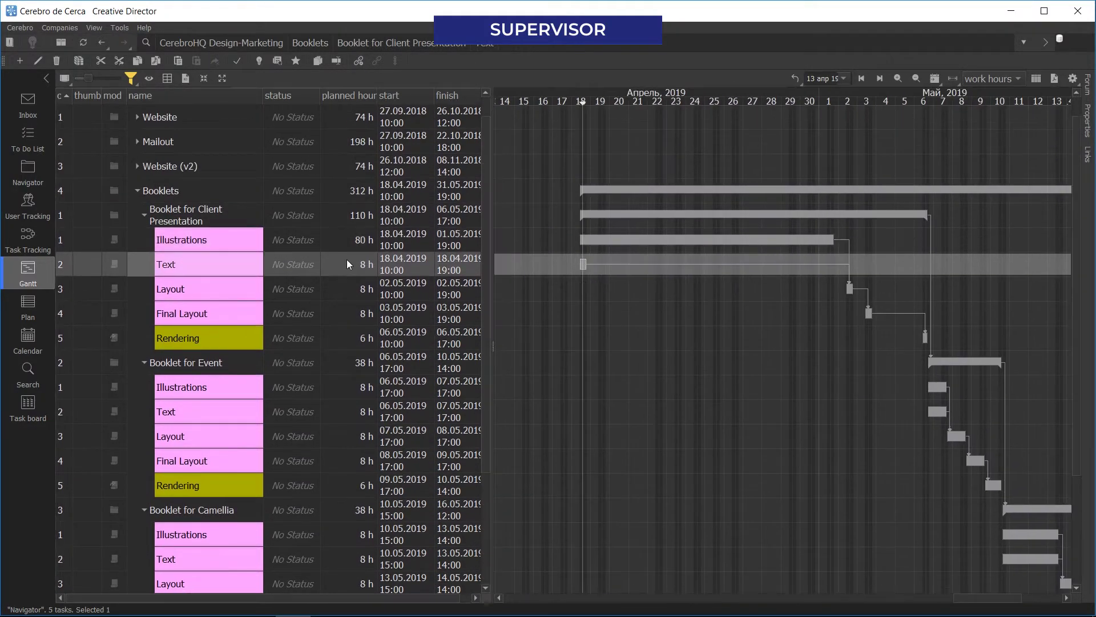
{"action": "type", "text": "48"}
{"action": "key", "text": "Return"}
{"action": "left_click", "coordinate": [360, 293]}
{"action": "double_click", "coordinate": [361, 289]}
{"action": "type", "text": "56"}
{"action": "key", "text": "Return"}
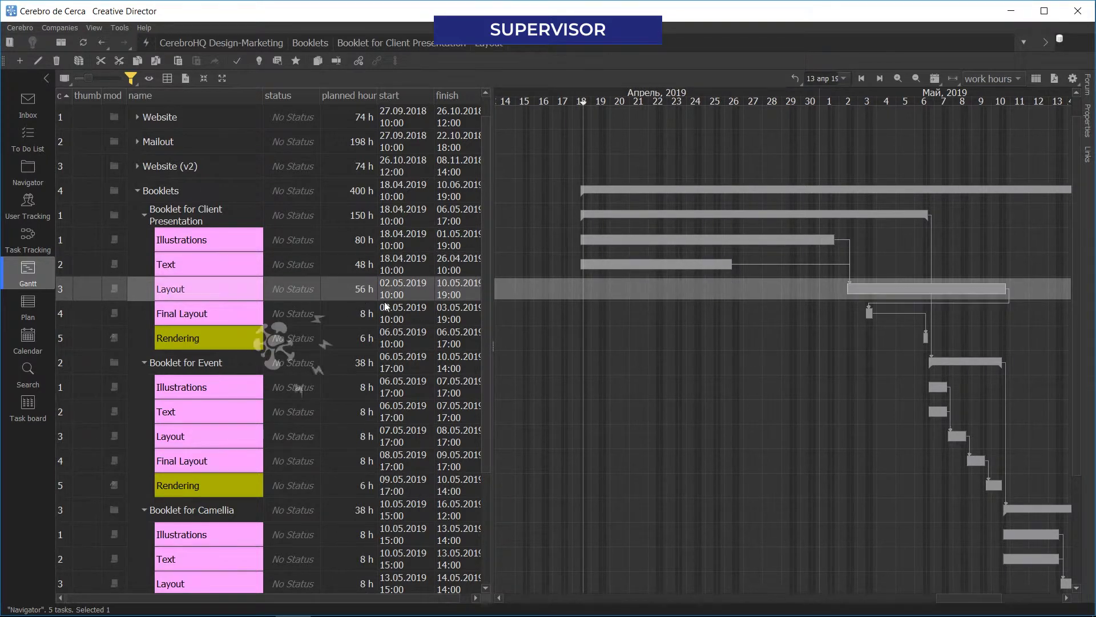
Set Client Presentation's Final Layout to 18 h and Rendering to 32 h planned
{"action": "double_click", "coordinate": [360, 316]}
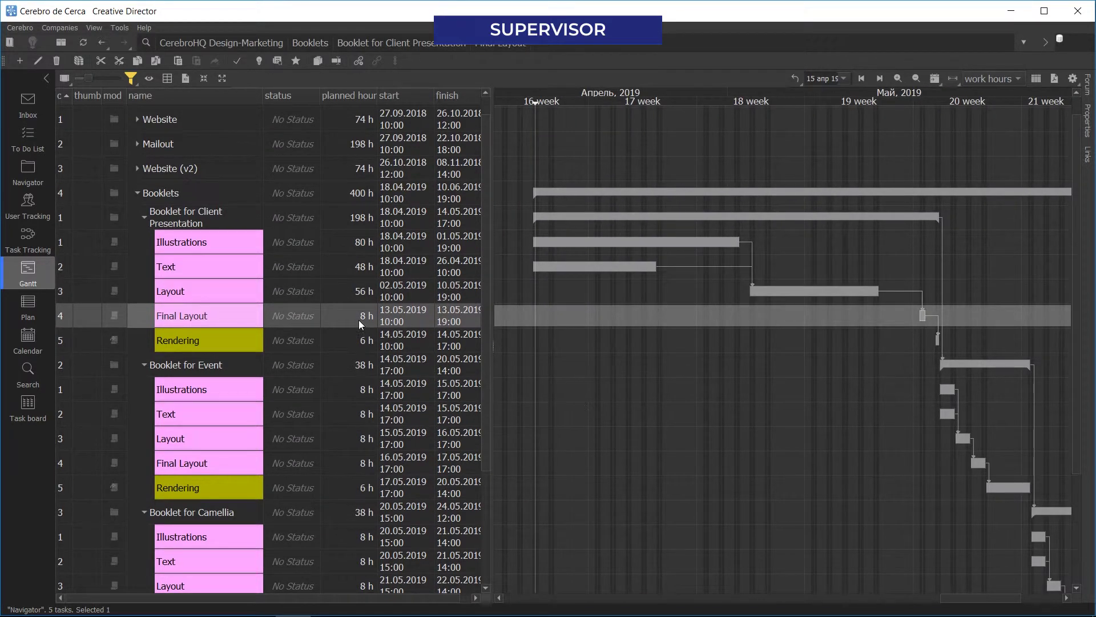
{"action": "type", "text": "18"}
{"action": "key", "text": "Return"}
{"action": "left_click", "coordinate": [361, 343]}
{"action": "double_click", "coordinate": [359, 341]}
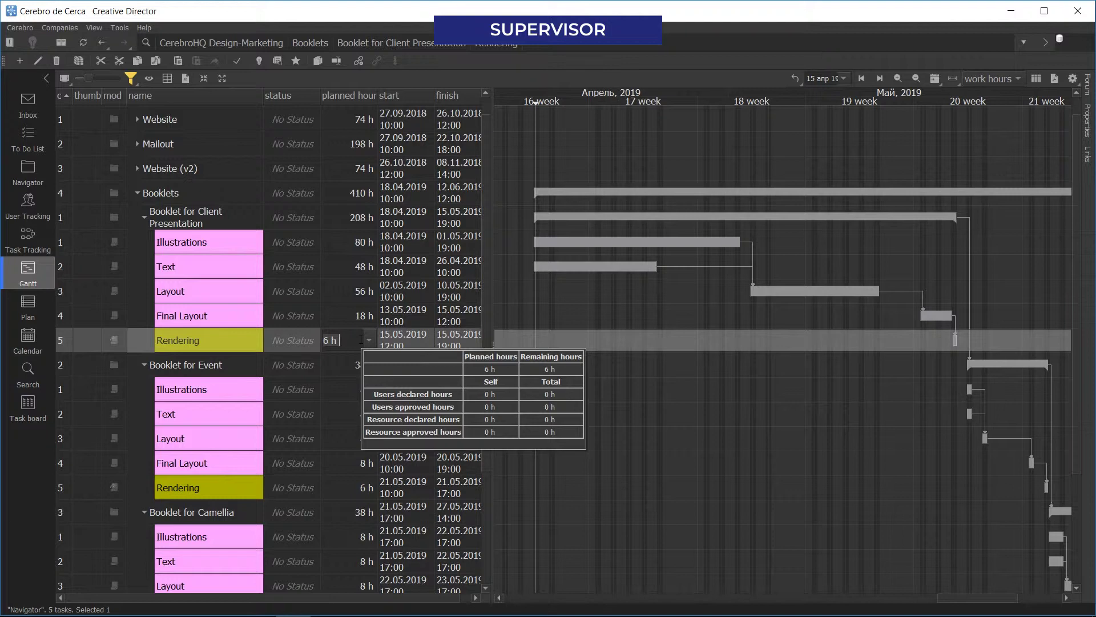
{"action": "type", "text": "32"}
{"action": "key", "text": "Return"}
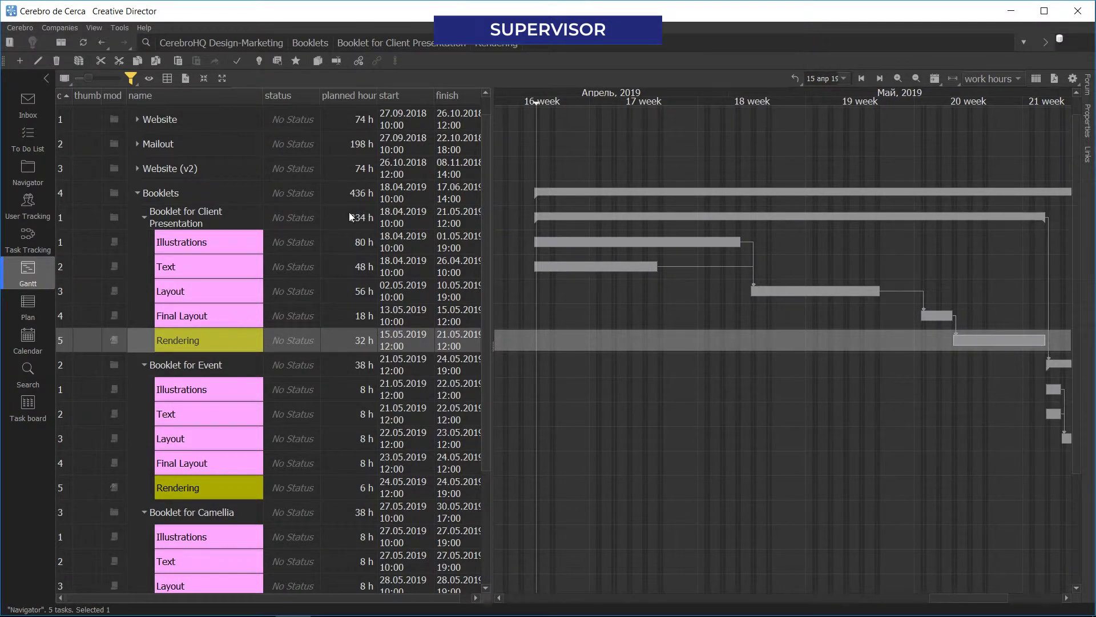
Enter 48, 32 and 32 h for Event's Illustrations, Text and Layout; extend Rendering to 07.06
{"action": "scroll", "coordinate": [749, 317], "scroll_direction": "down", "scroll_amount": 2}
{"action": "double_click", "coordinate": [364, 343]}
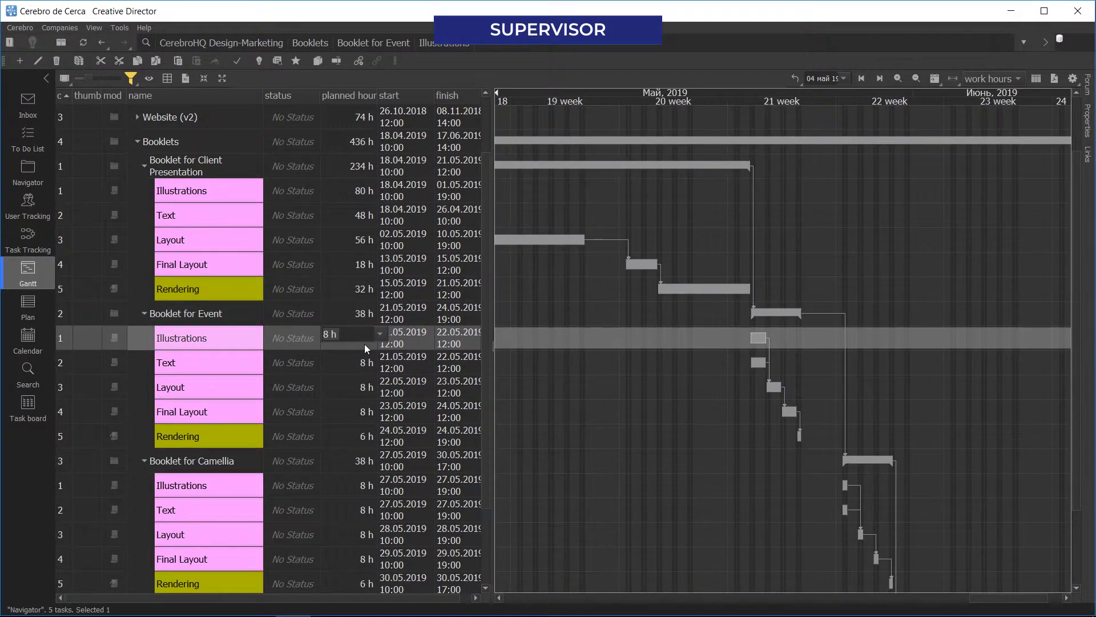
{"action": "type", "text": "48"}
{"action": "double_click", "coordinate": [359, 361]}
{"action": "type", "text": "32"}
{"action": "key", "text": "Return"}
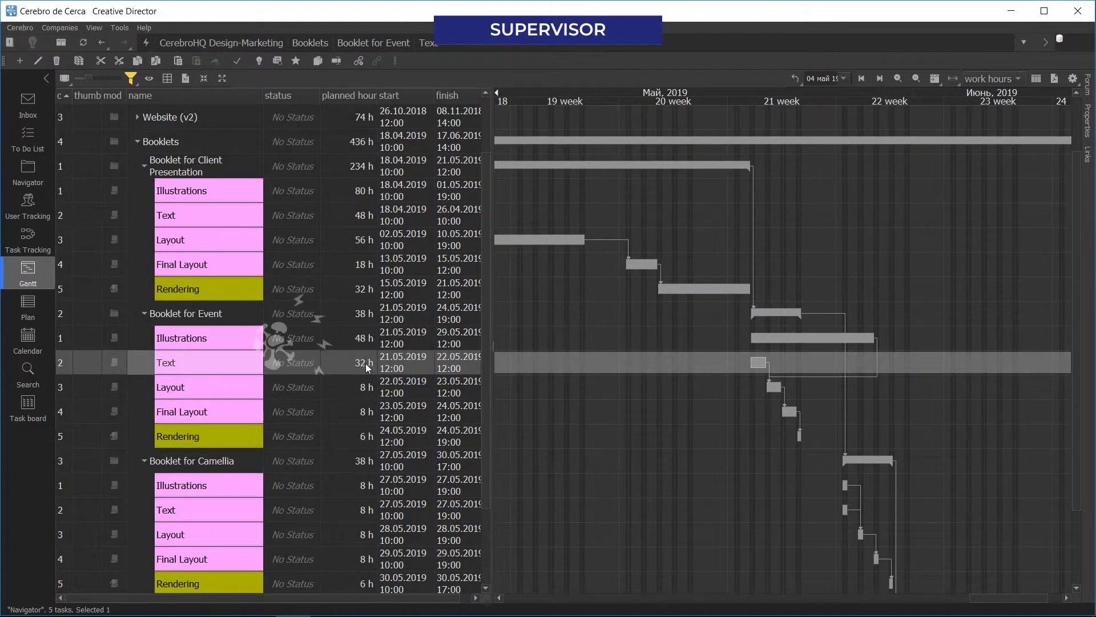
{"action": "double_click", "coordinate": [368, 387]}
{"action": "type", "text": "32"}
{"action": "double_click", "coordinate": [365, 438]}
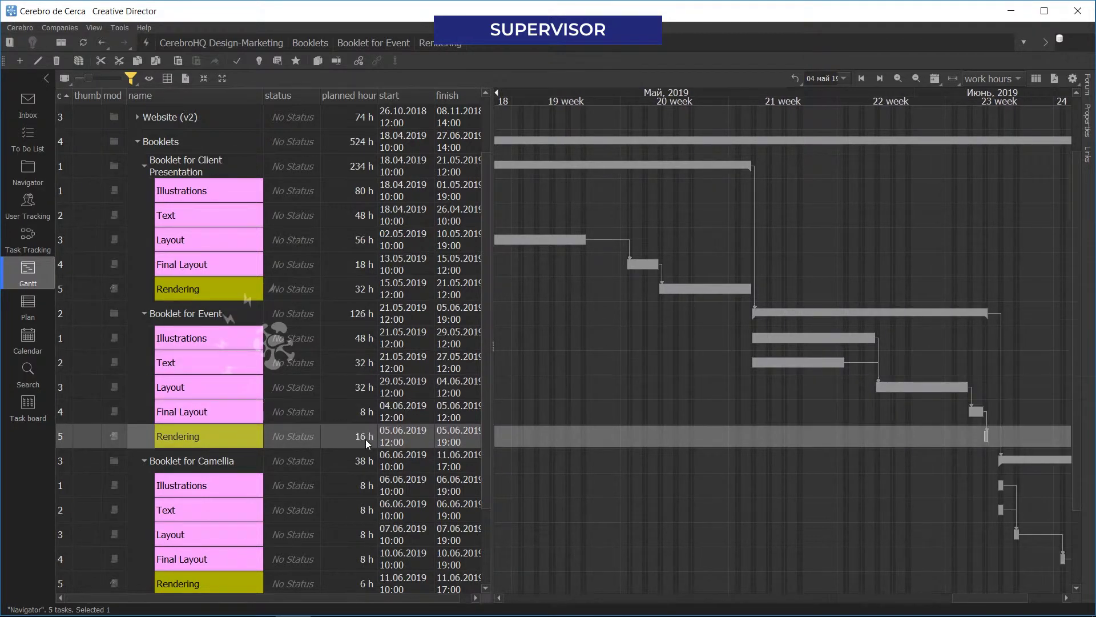
{"action": "left_click_drag", "start_coordinate": [879, 465], "coordinate": [512, 352]}
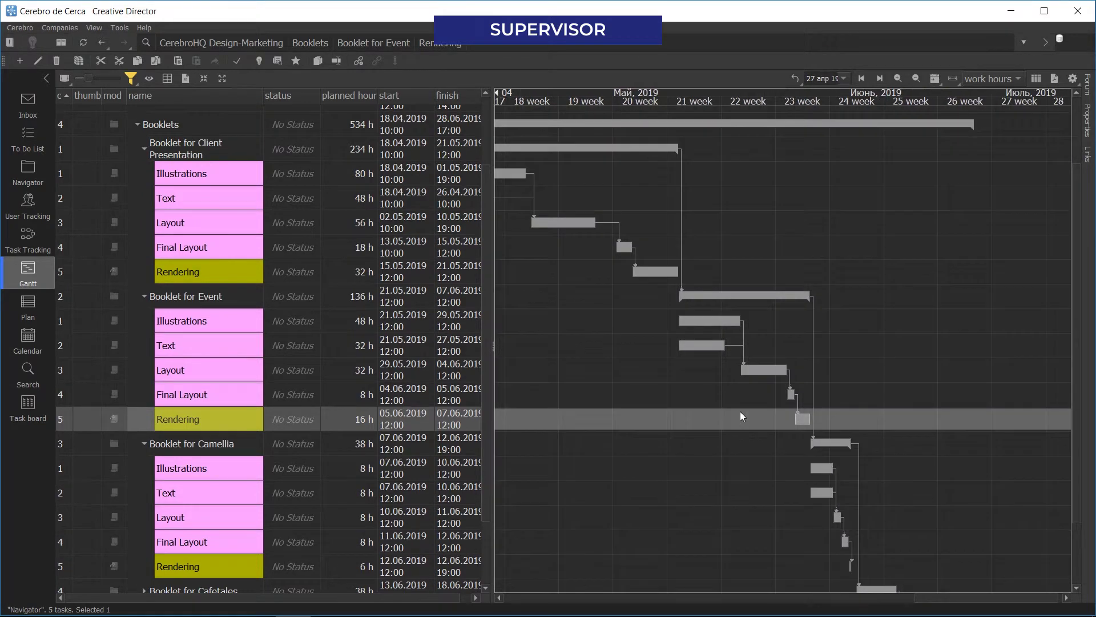
Collapse the Event, Camellia and Client Presentation booklets and select the Booklets group
{"action": "left_click", "coordinate": [803, 515]}
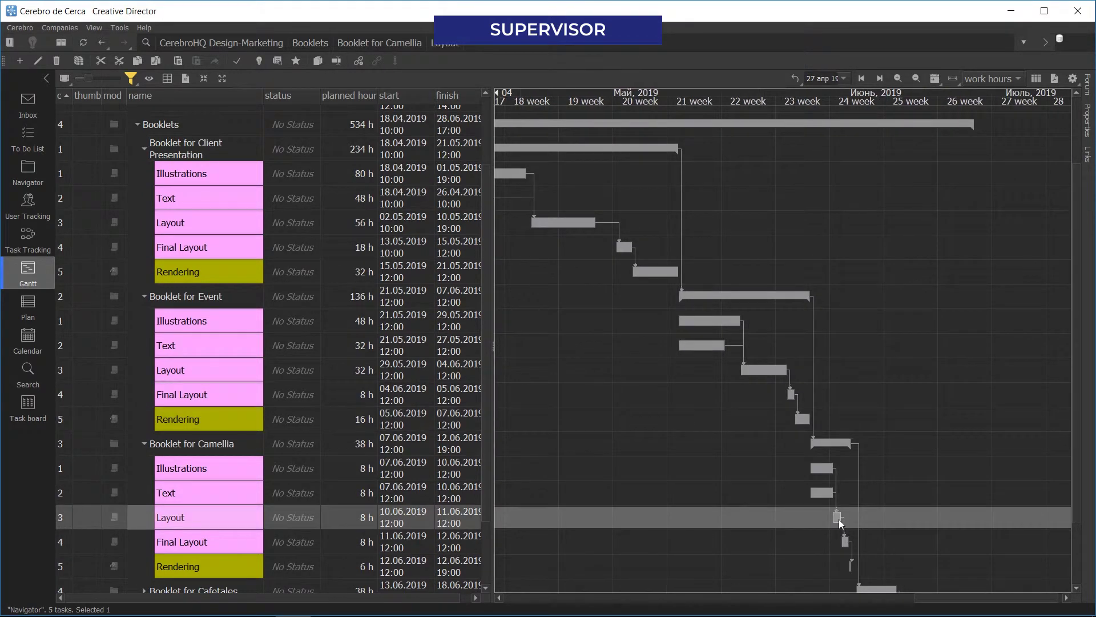
{"action": "left_click", "coordinate": [143, 296]}
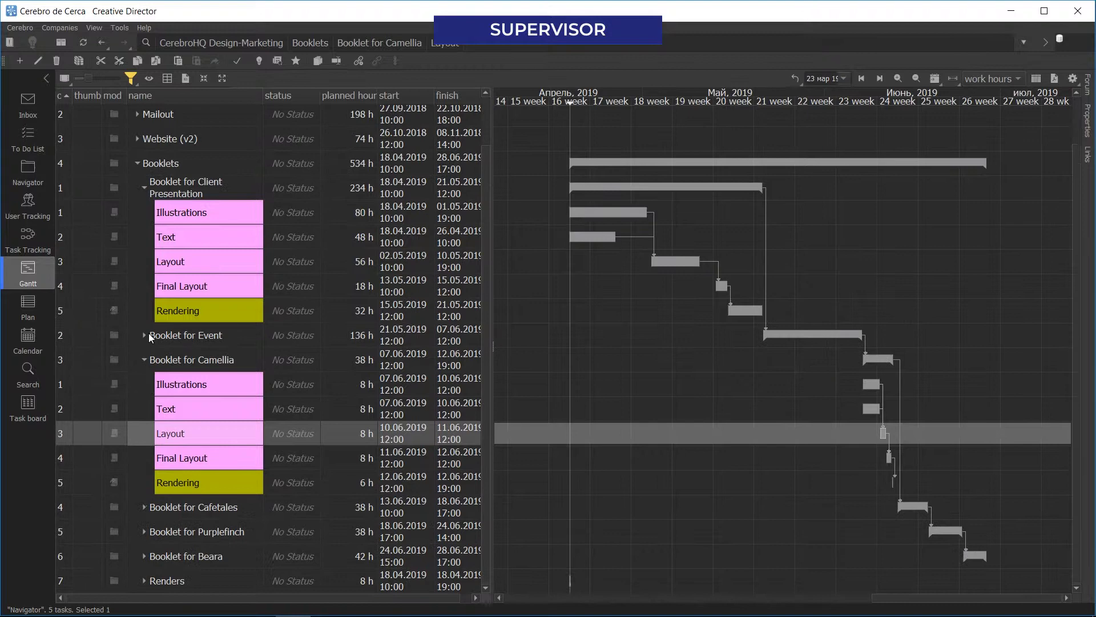
{"action": "left_click", "coordinate": [144, 360]}
{"action": "left_click", "coordinate": [144, 239]}
{"action": "left_click", "coordinate": [708, 216]}
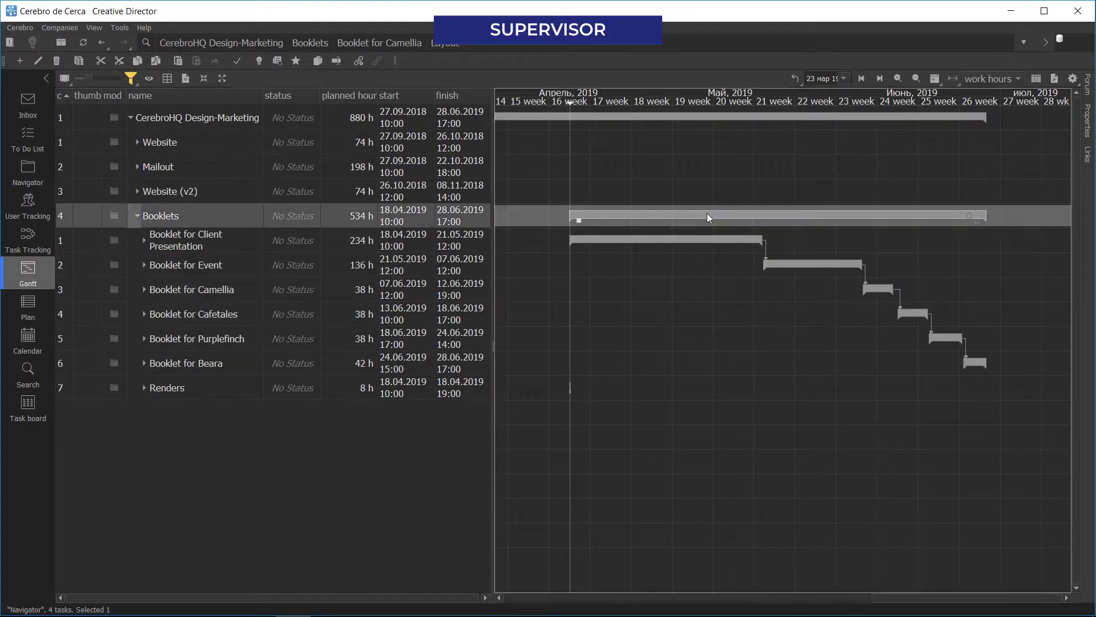
{"action": "scroll", "coordinate": [969, 453], "scroll_direction": "down", "scroll_amount": 5}
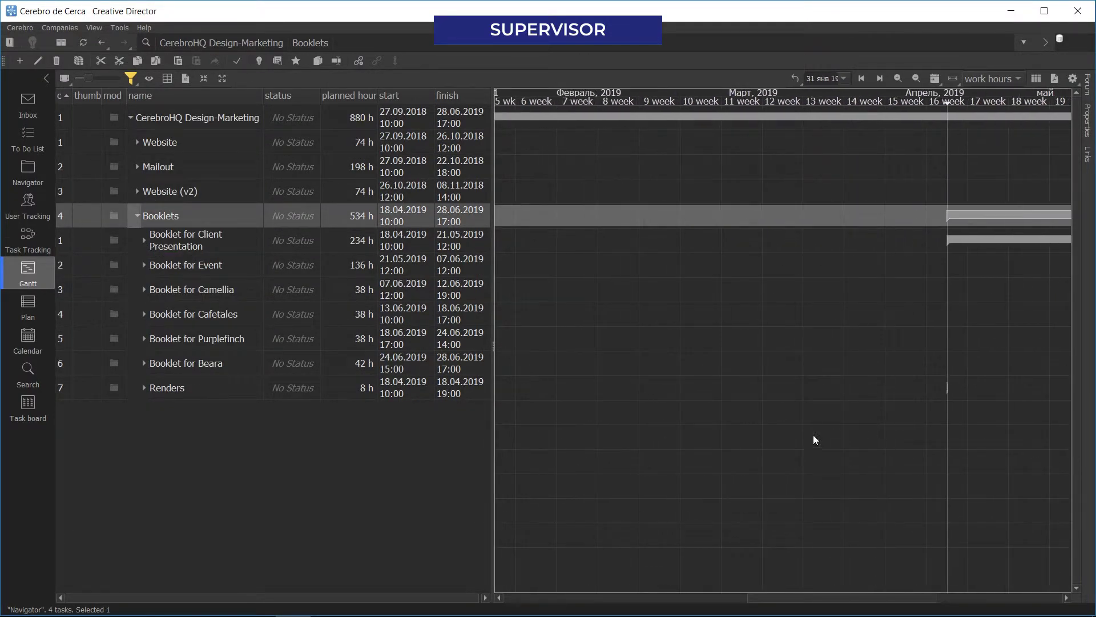
{"action": "scroll", "coordinate": [569, 399], "scroll_direction": "down", "scroll_amount": 2}
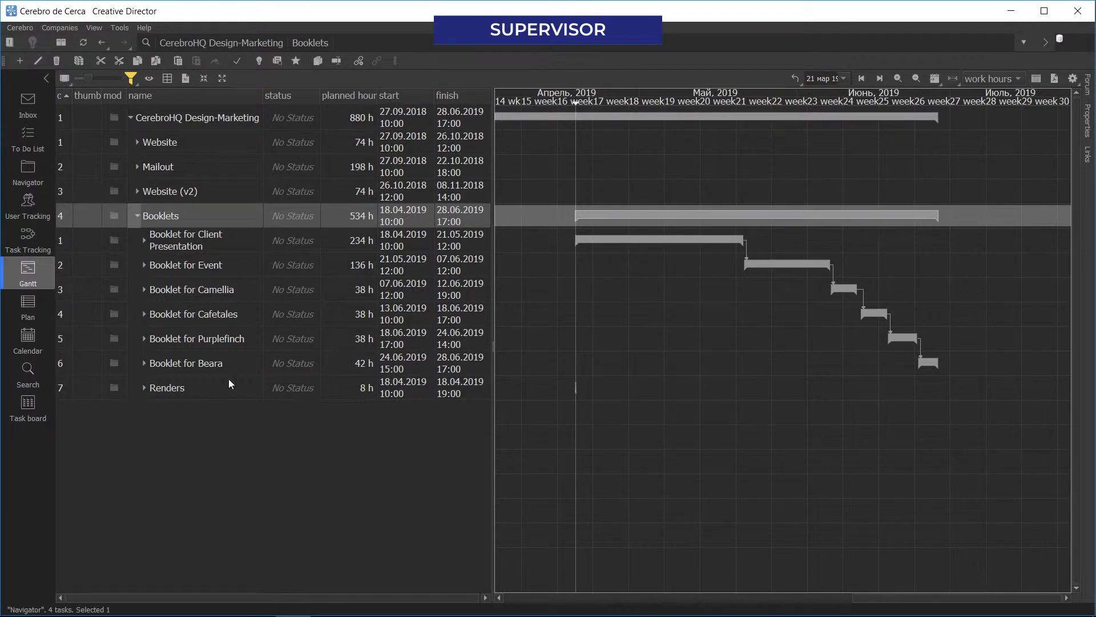
Expand Booklet for Purplefinch and set its Illustrations task to 32 planned hours
{"action": "left_click", "coordinate": [143, 338]}
{"action": "left_click", "coordinate": [363, 368]}
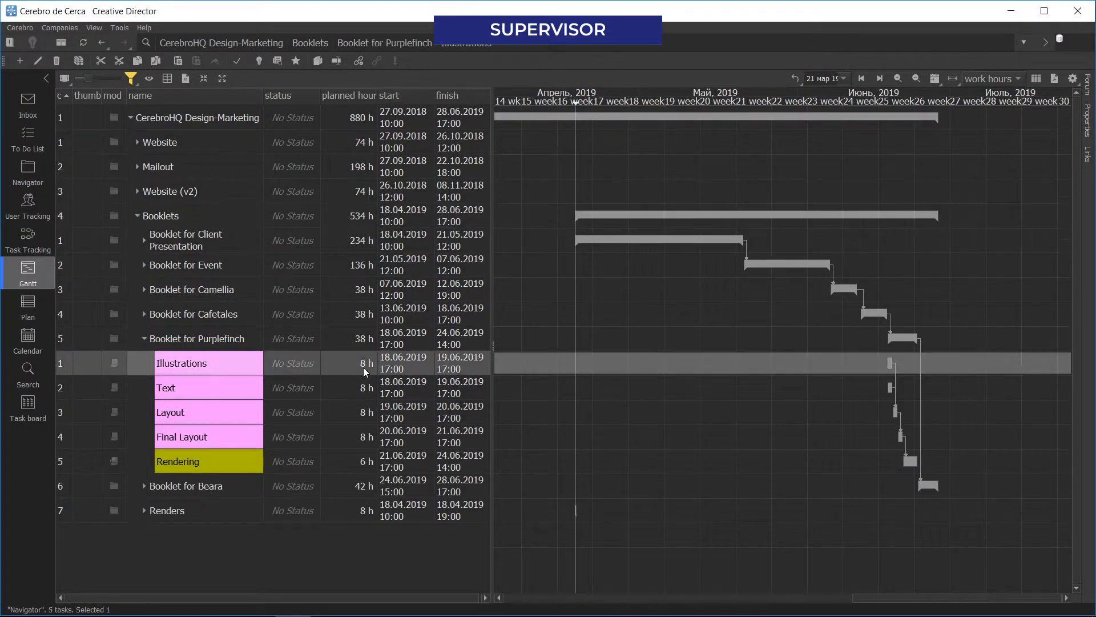
{"action": "left_click", "coordinate": [364, 368]}
{"action": "type", "text": "32"}
{"action": "key", "text": "Return"}
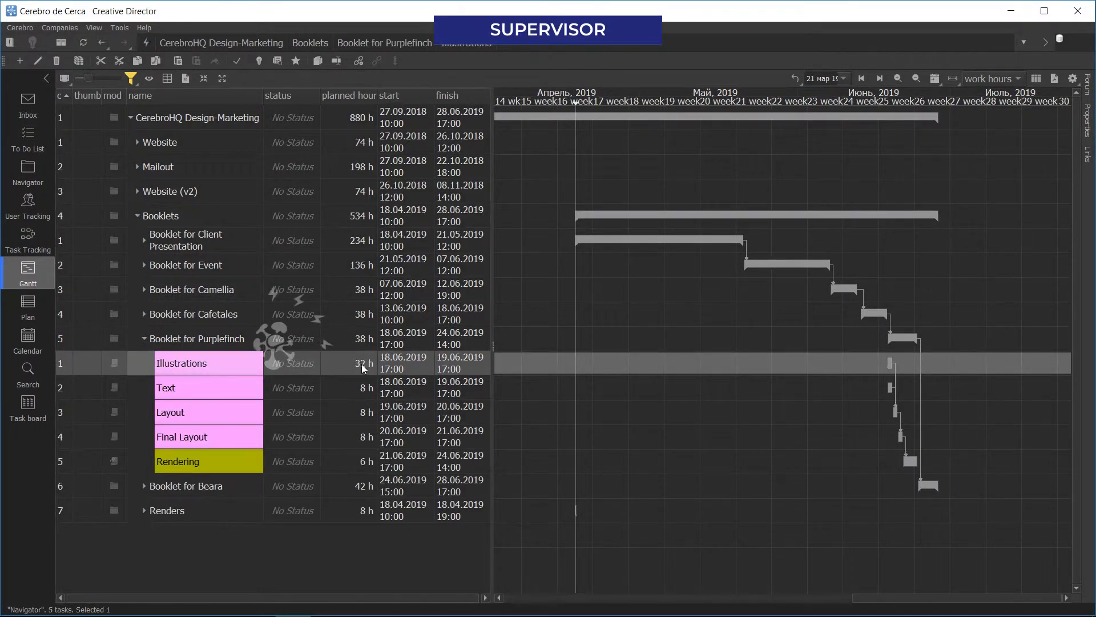
{"action": "mouse_move", "coordinate": [362, 394]}
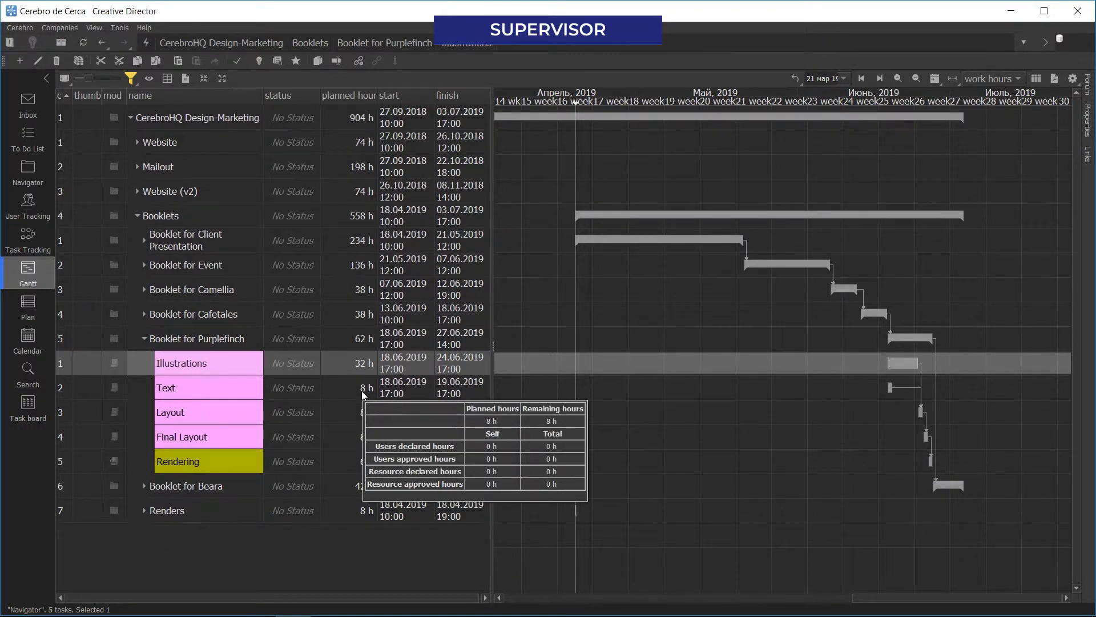
{"action": "left_click", "coordinate": [361, 391]}
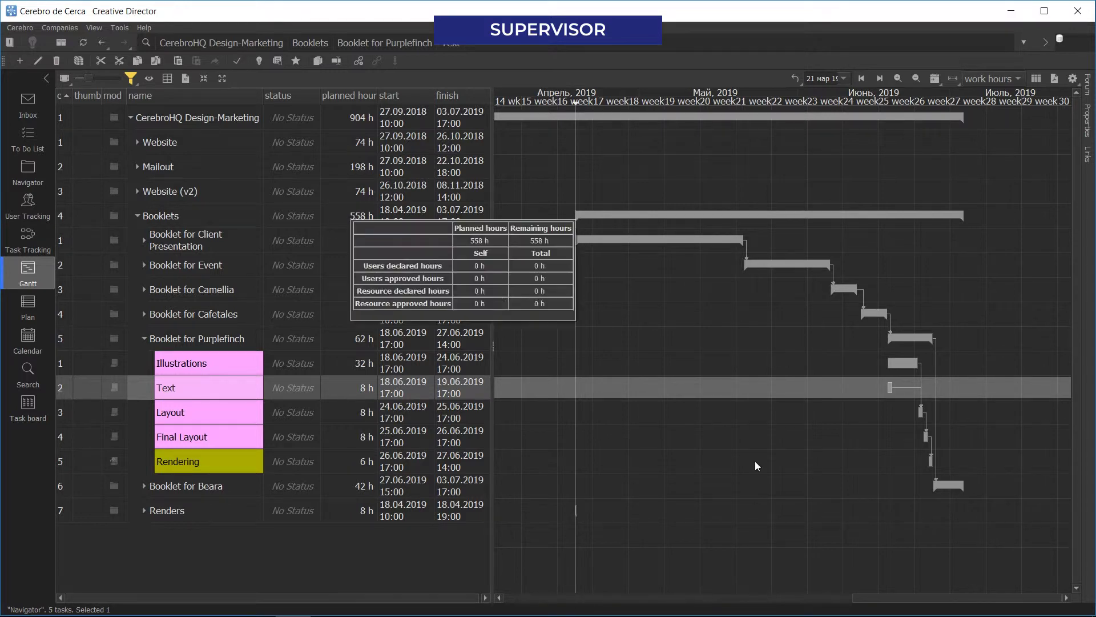
Expand the Camellia and Event booklets and select their Final Layout and Rendering tasks
{"action": "mouse_move", "coordinate": [926, 437]}
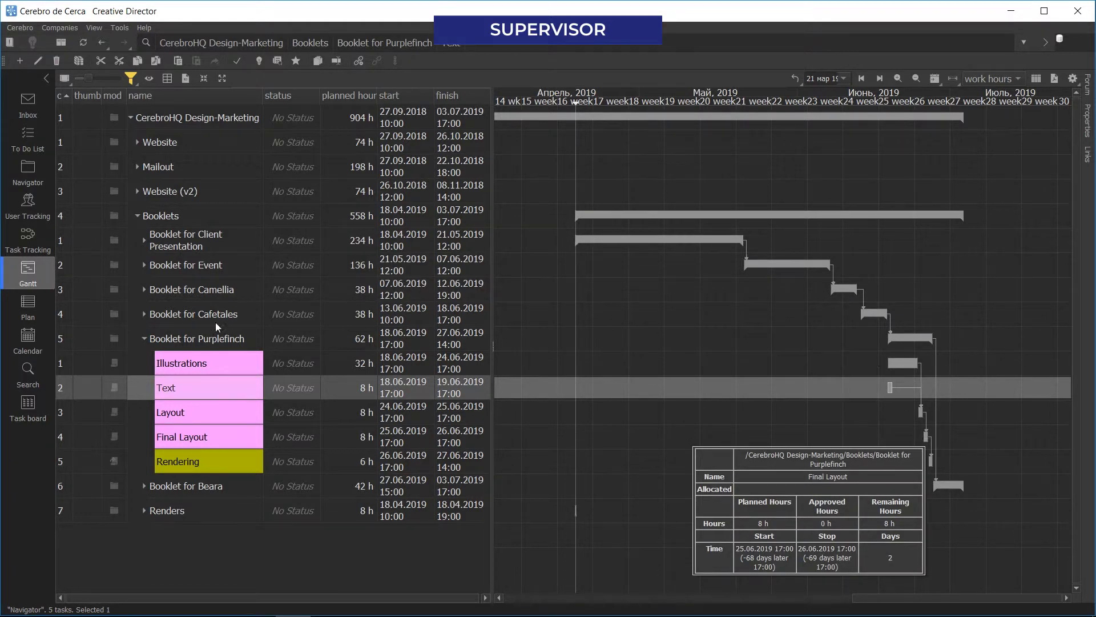
{"action": "left_click", "coordinate": [145, 289]}
{"action": "left_click", "coordinate": [172, 389]}
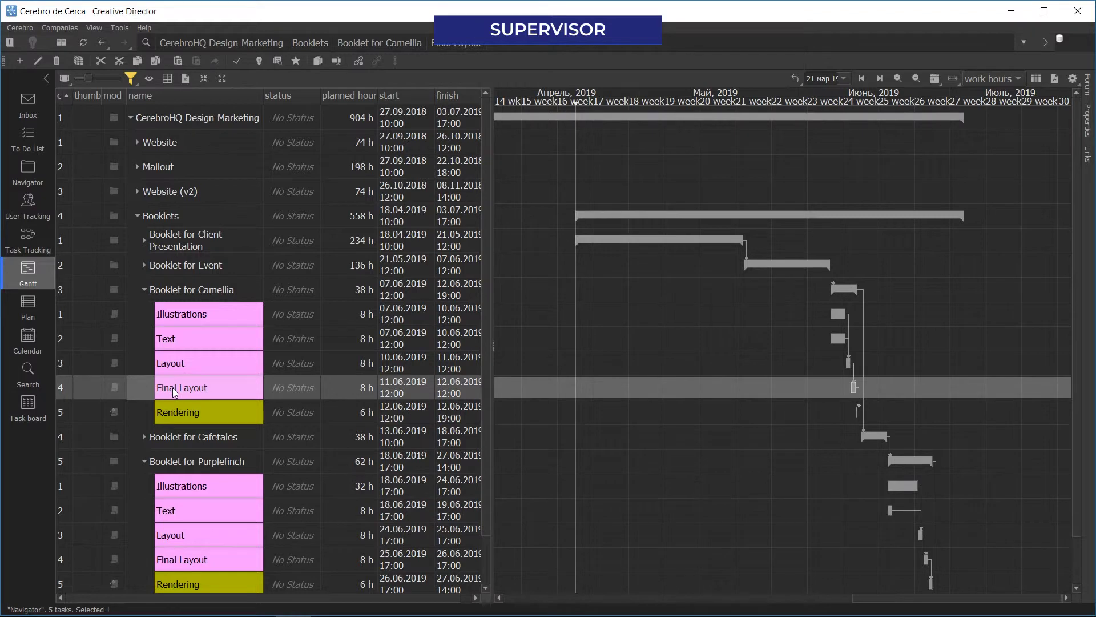
{"action": "left_click", "coordinate": [144, 265]}
{"action": "left_click", "coordinate": [206, 369]}
{"action": "left_click", "coordinate": [206, 386]}
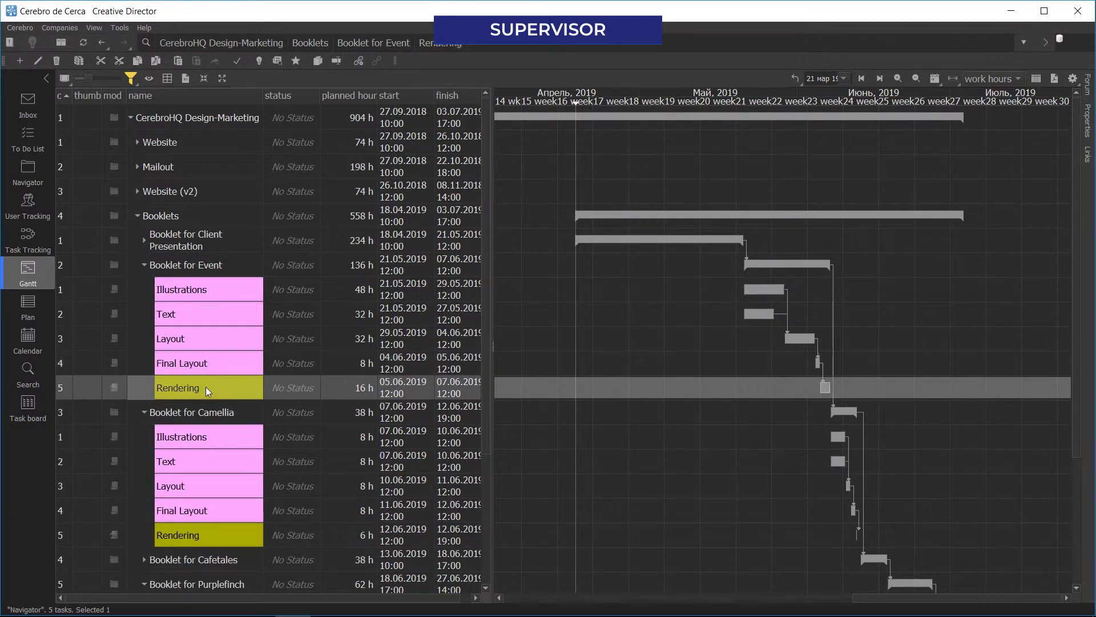
Set the Client Presentation Layout start to 02.05.2019 14:00 and pin it with Fixed start
{"action": "left_click", "coordinate": [142, 242]}
{"action": "scroll", "coordinate": [641, 331], "scroll_direction": "up", "scroll_amount": 3}
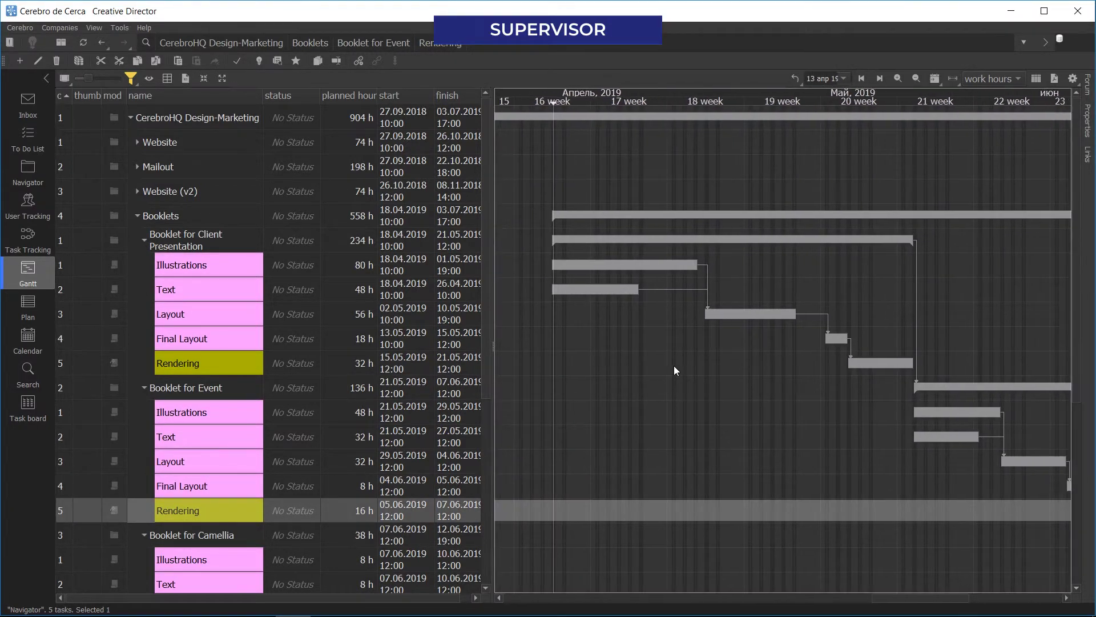
{"action": "scroll", "coordinate": [721, 330], "scroll_direction": "up", "scroll_amount": 3}
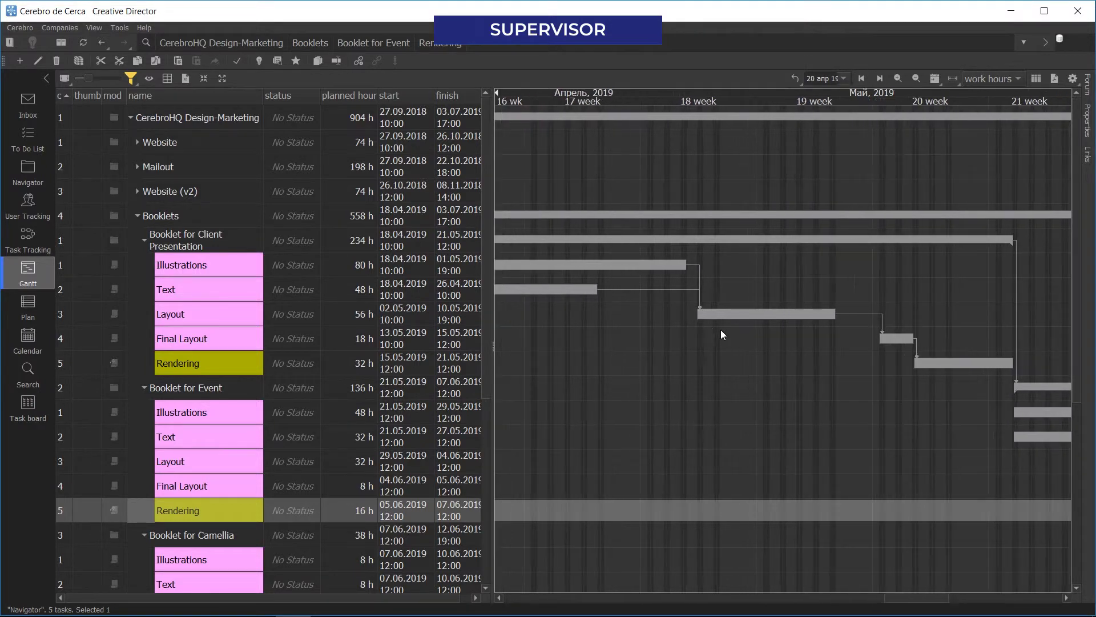
{"action": "left_click", "coordinate": [701, 313]}
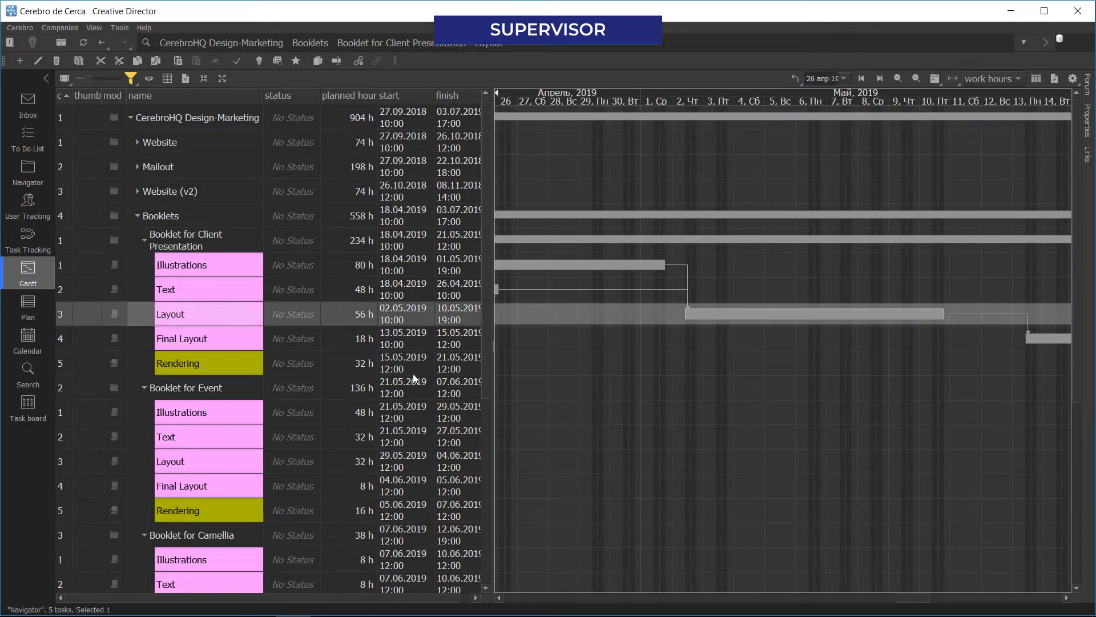
{"action": "double_click", "coordinate": [398, 317]}
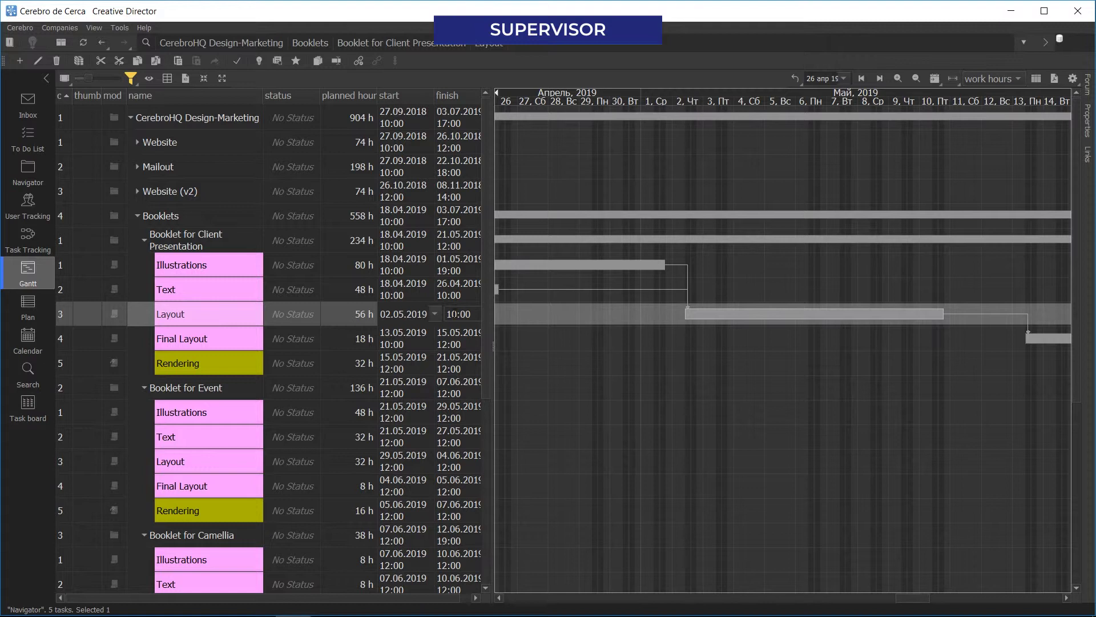
{"action": "type", "text": "14"}
{"action": "key", "text": "Return"}
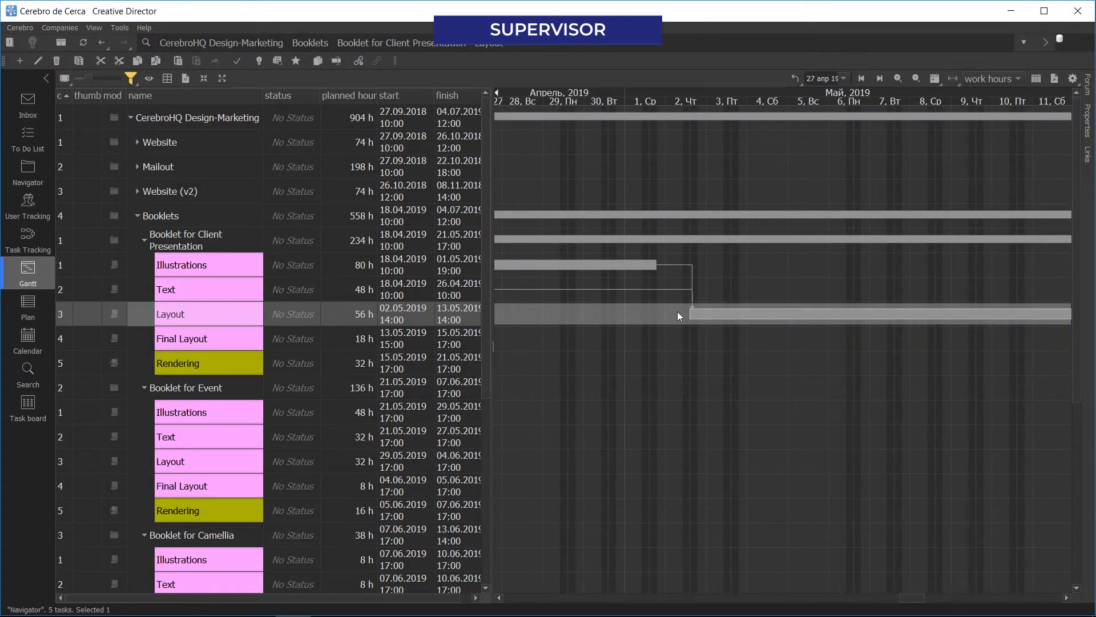
{"action": "right_click", "coordinate": [704, 312]}
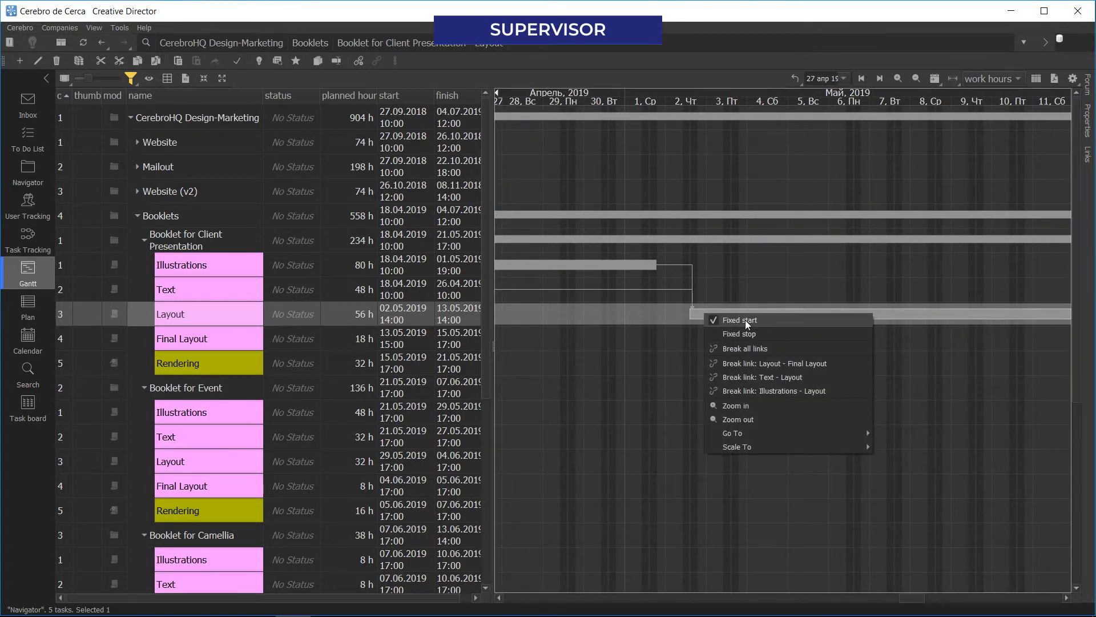
{"action": "left_click", "coordinate": [789, 320]}
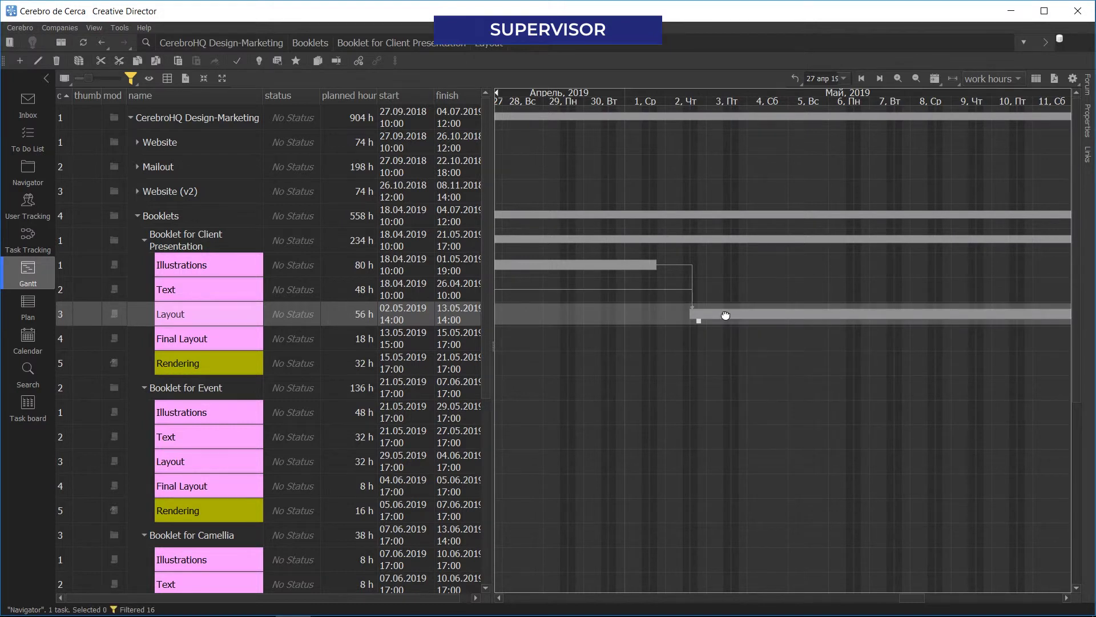
Give Illustrations 70 planned hours, then stretch its bar to 90 hours ending 03.05.2019 12:00
{"action": "double_click", "coordinate": [372, 270]}
{"action": "type", "text": "70"}
{"action": "key", "text": "Return"}
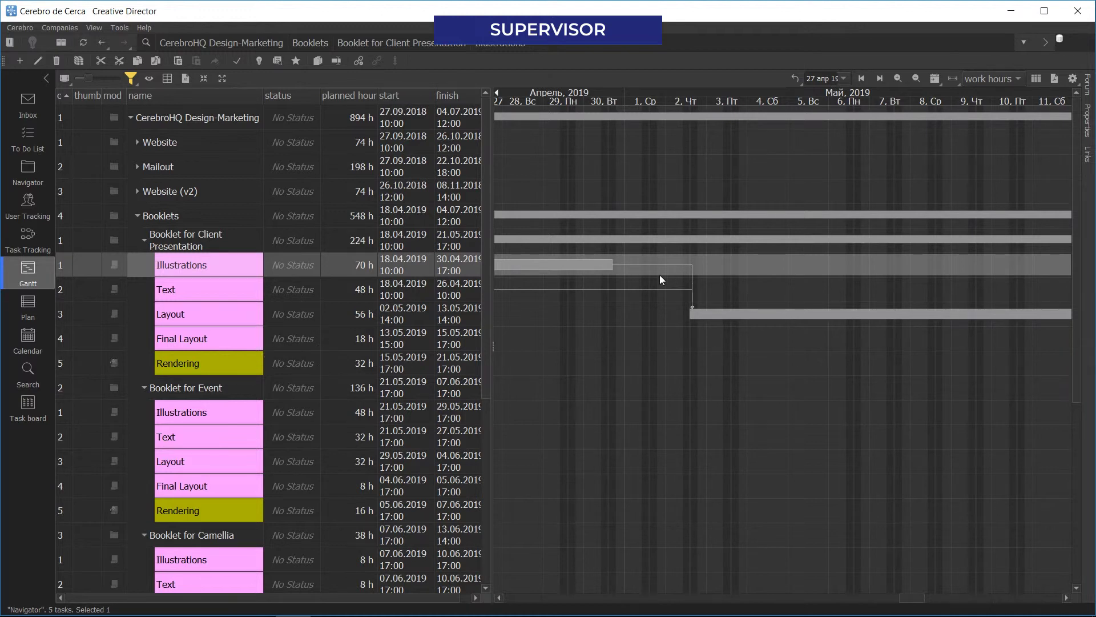
{"action": "double_click", "coordinate": [363, 268]}
{"action": "left_click_drag", "start_coordinate": [613, 264], "coordinate": [728, 264]}
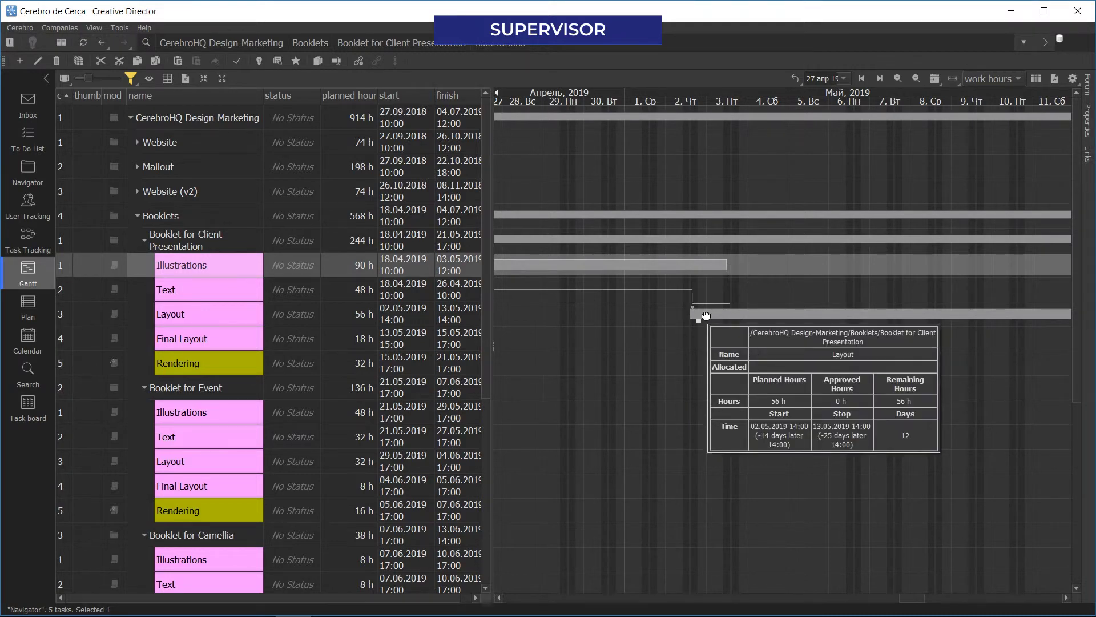
Review the Layout task's properties, then close them
{"action": "left_click", "coordinate": [706, 315]}
{"action": "right_click", "coordinate": [707, 314]}
{"action": "right_click", "coordinate": [186, 314]}
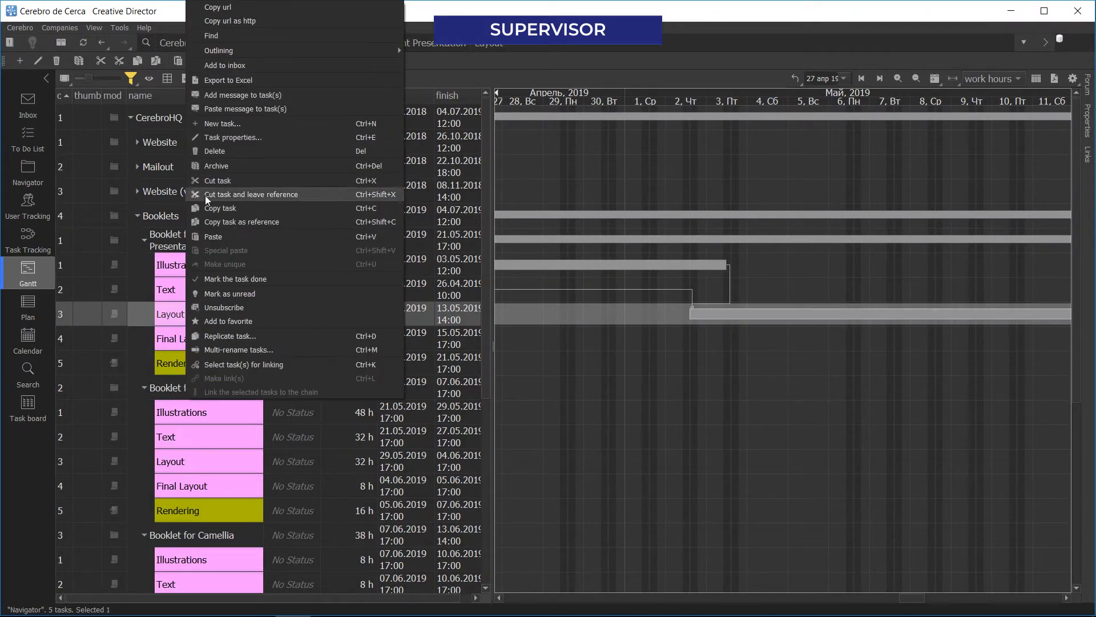
{"action": "left_click", "coordinate": [221, 137]}
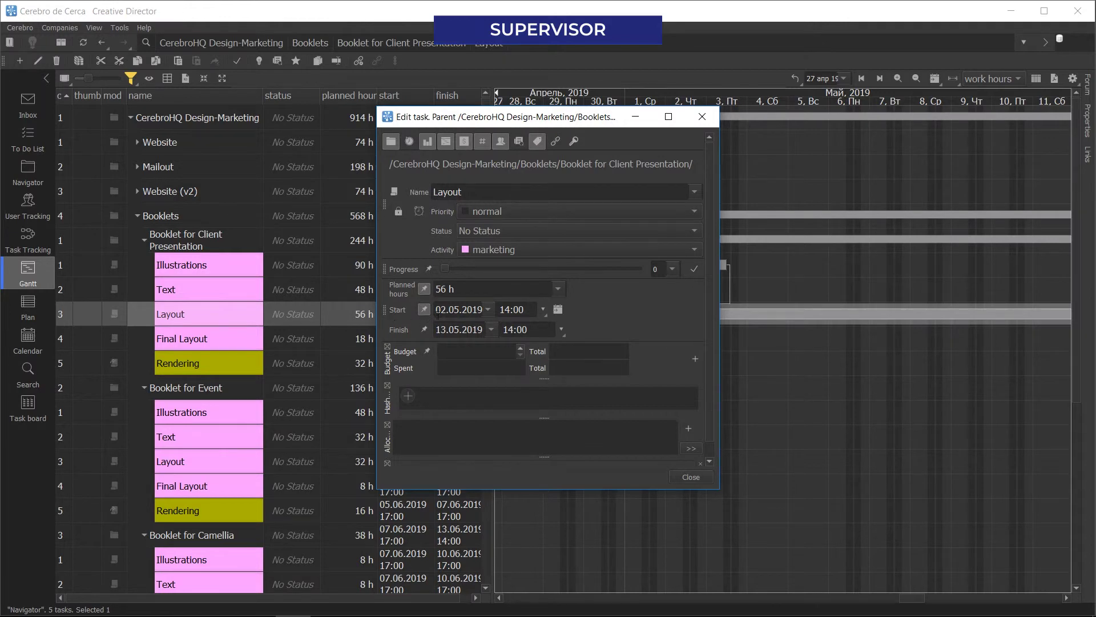
{"action": "left_click", "coordinate": [690, 477]}
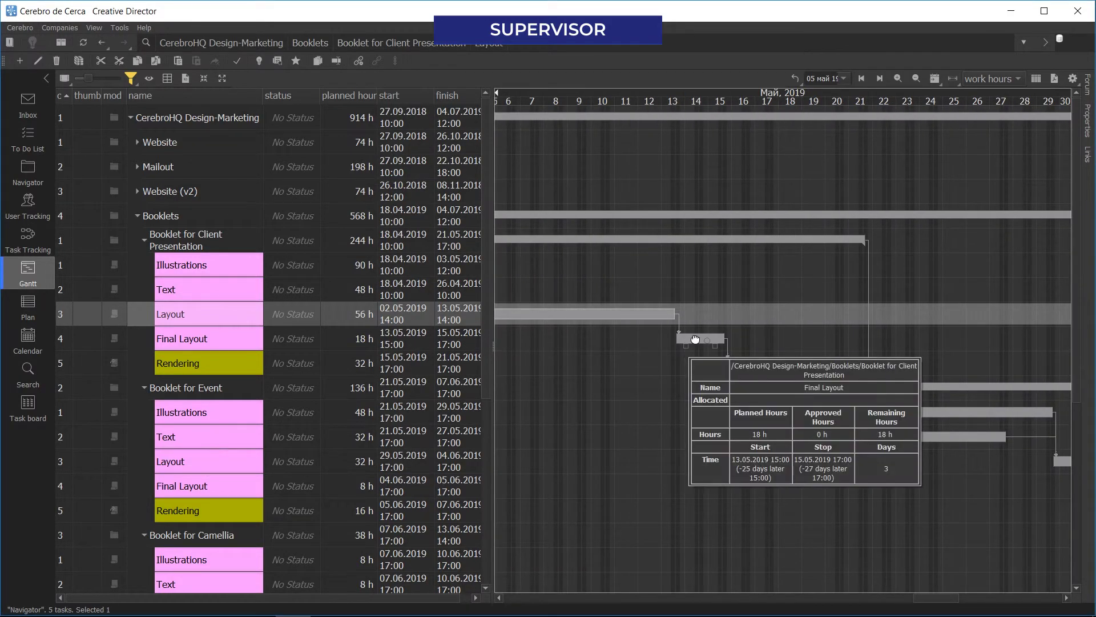
Move Final Layout to start 10.05.2019, extend it to 17.05.2019 17:07, and check its properties
{"action": "left_click_drag", "start_coordinate": [688, 341], "coordinate": [615, 390]}
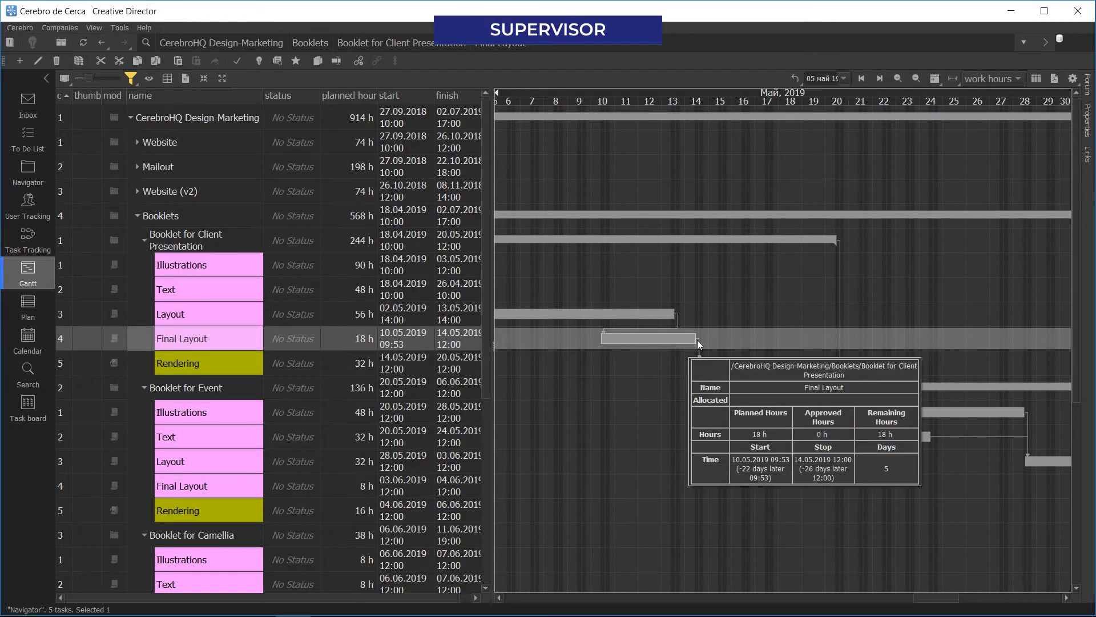
{"action": "left_click_drag", "start_coordinate": [698, 340], "coordinate": [769, 341]}
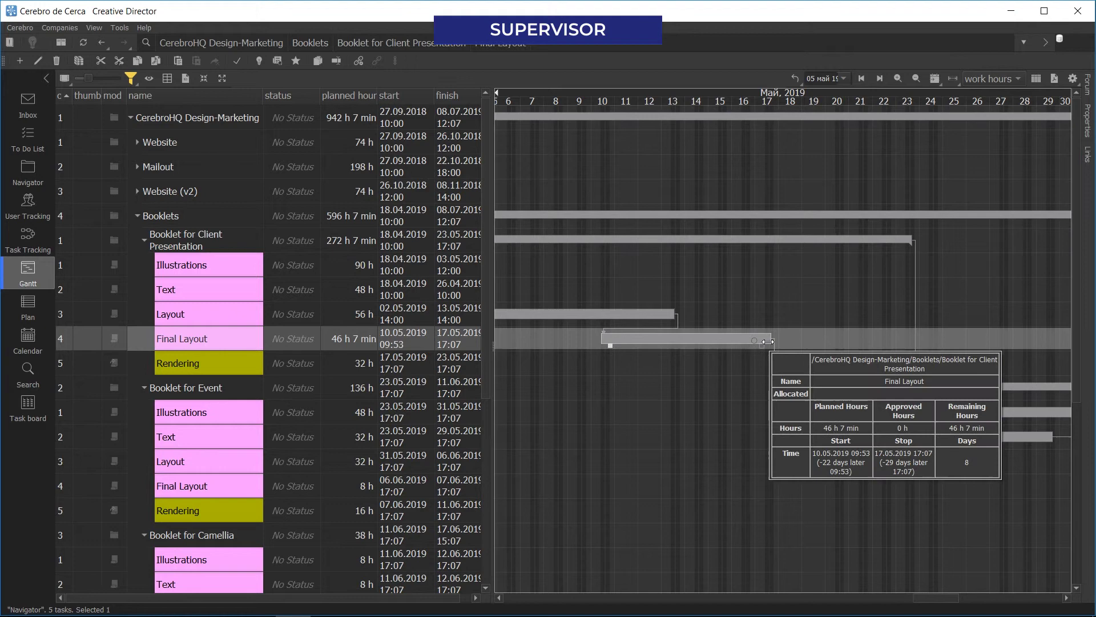
{"action": "right_click", "coordinate": [693, 337]}
{"action": "right_click", "coordinate": [217, 334]}
{"action": "left_click", "coordinate": [259, 138]}
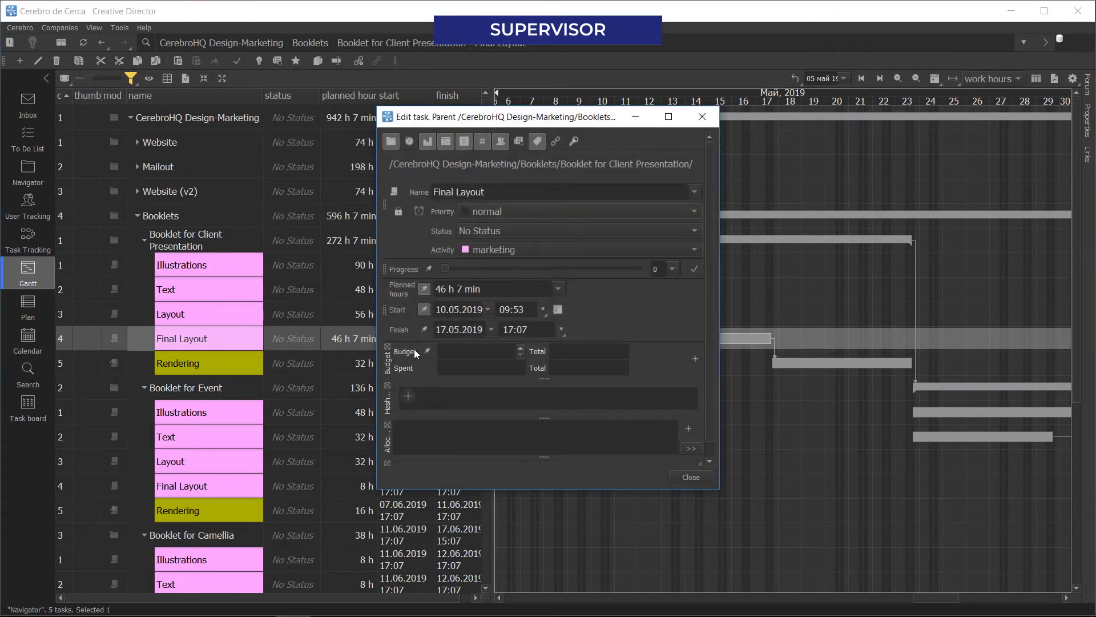
{"action": "key", "text": "Escape"}
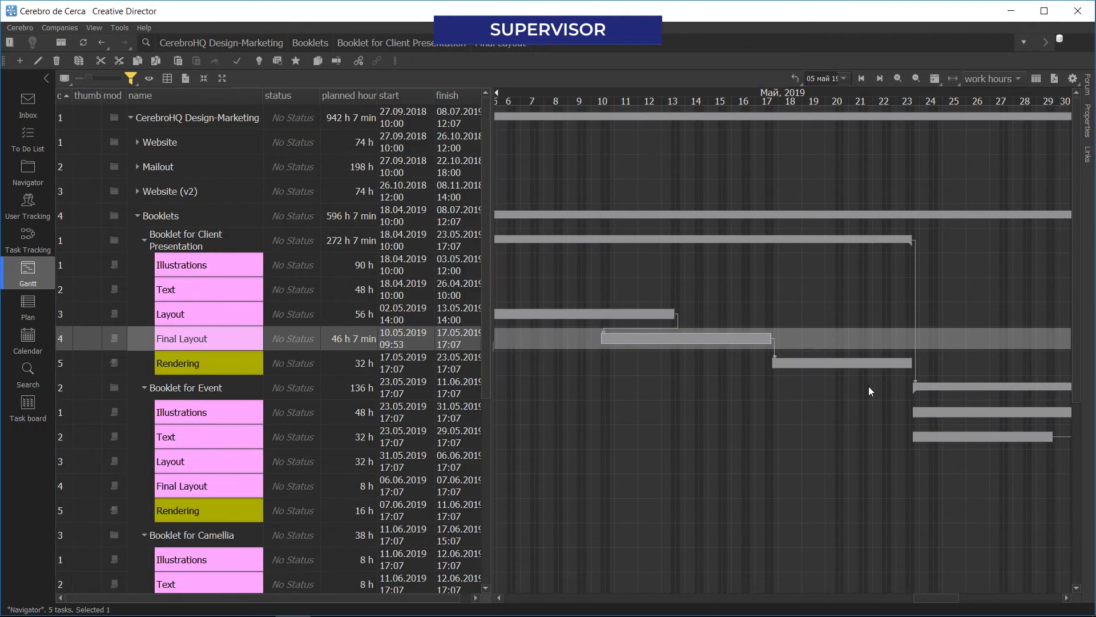
Snap Final Layout's start back to 13.05.2019 15:00, right after Layout, despite dragging it earlier
{"action": "mouse_move", "coordinate": [762, 350]}
{"action": "left_click", "coordinate": [611, 346]}
{"action": "left_click_drag", "start_coordinate": [610, 347], "coordinate": [613, 345]}
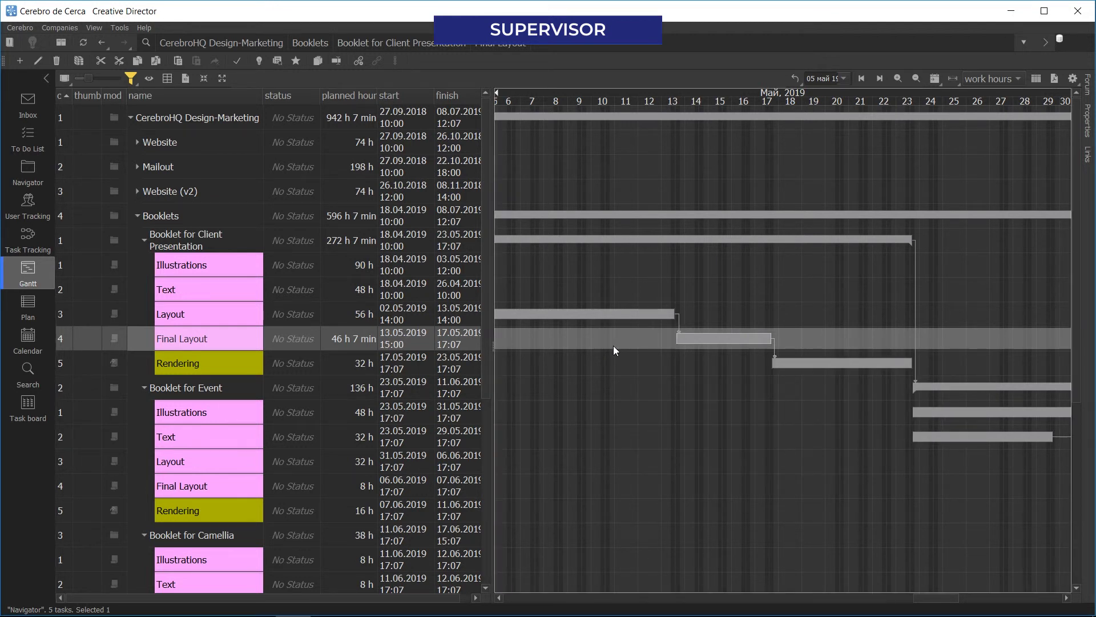